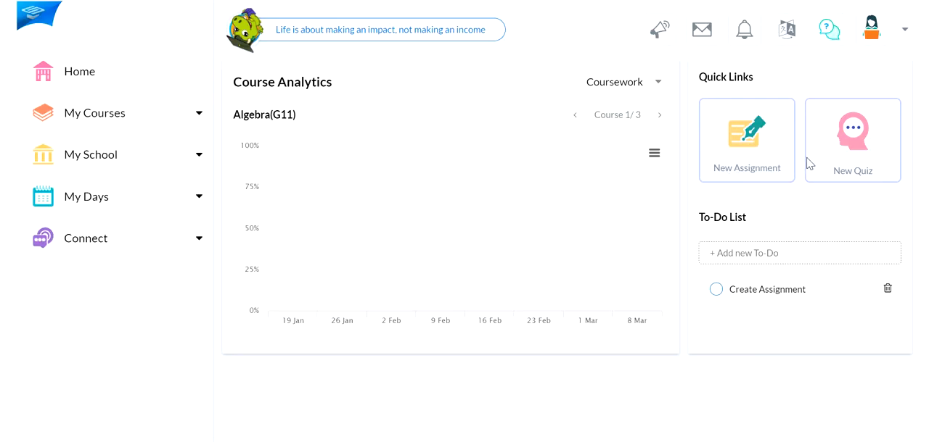
pyautogui.click(859, 158)
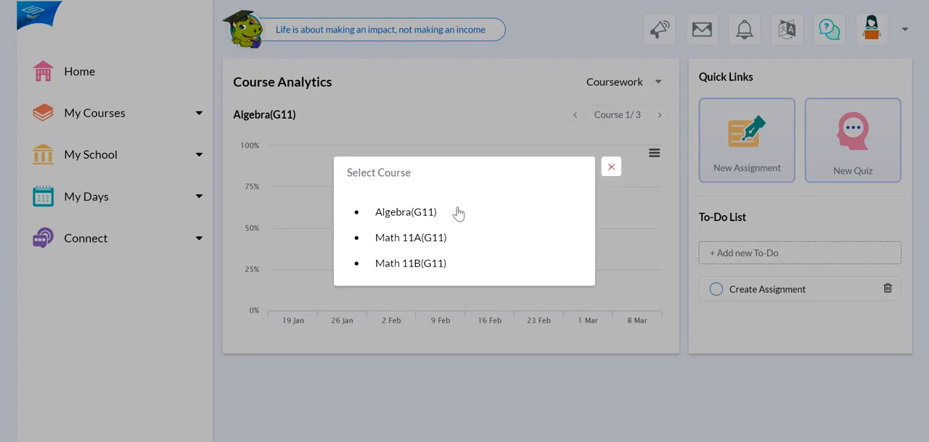
pyautogui.click(420, 213)
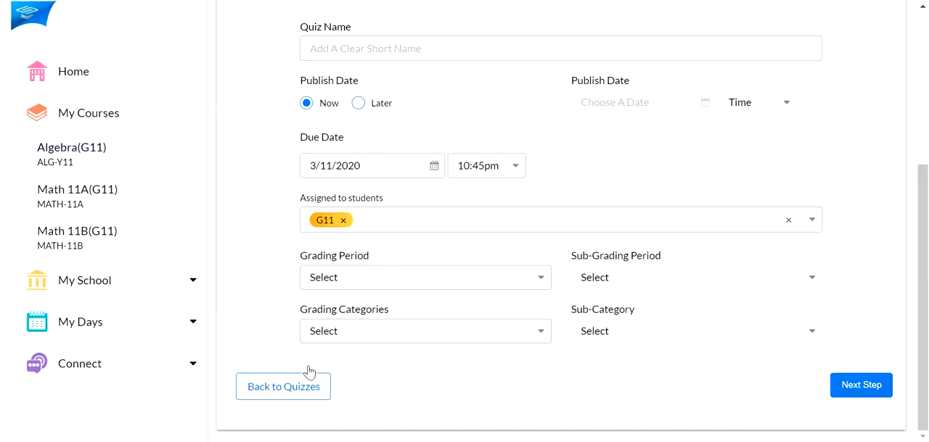
pyautogui.click(292, 392)
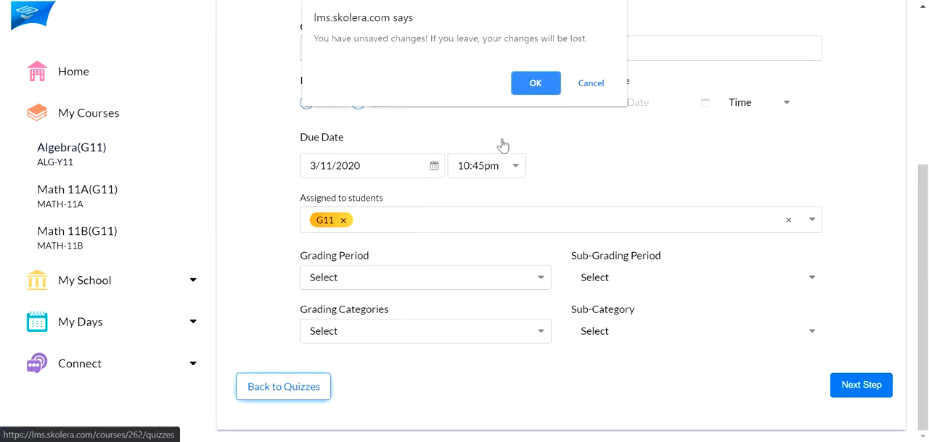
pyautogui.click(538, 91)
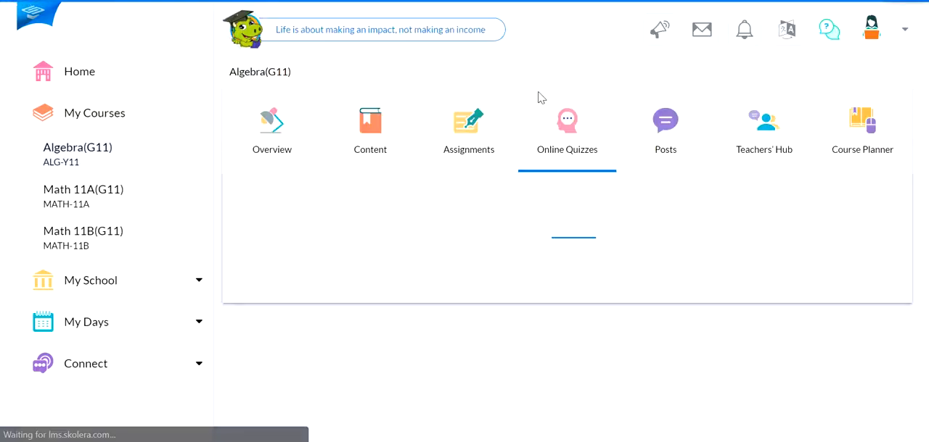
pyautogui.click(101, 86)
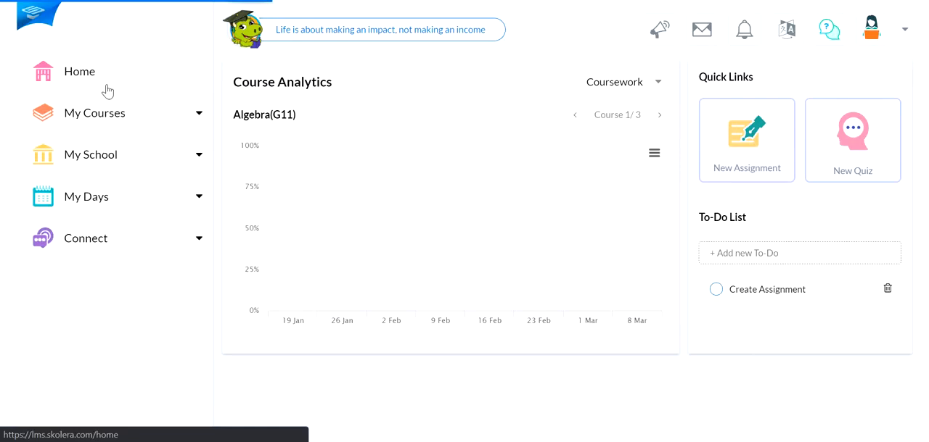
# Create a new online quiz in the Algebra(G11) course and name it QUIZ 1
pyautogui.click(177, 121)
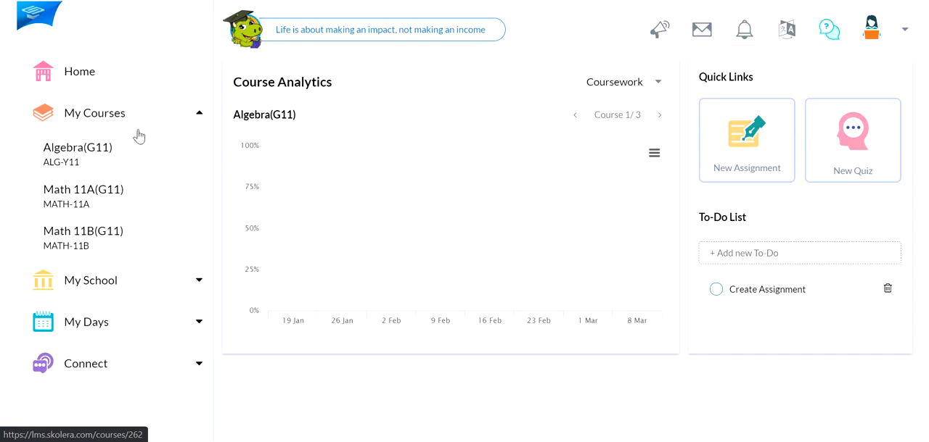
pyautogui.click(86, 155)
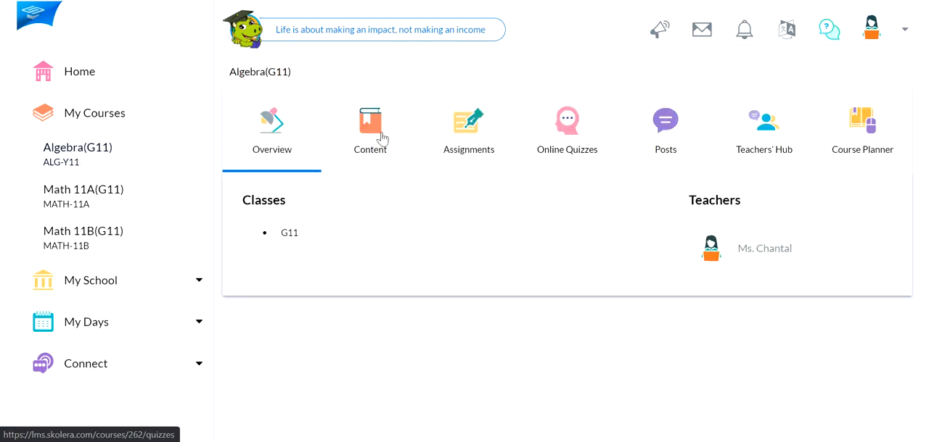
pyautogui.click(564, 128)
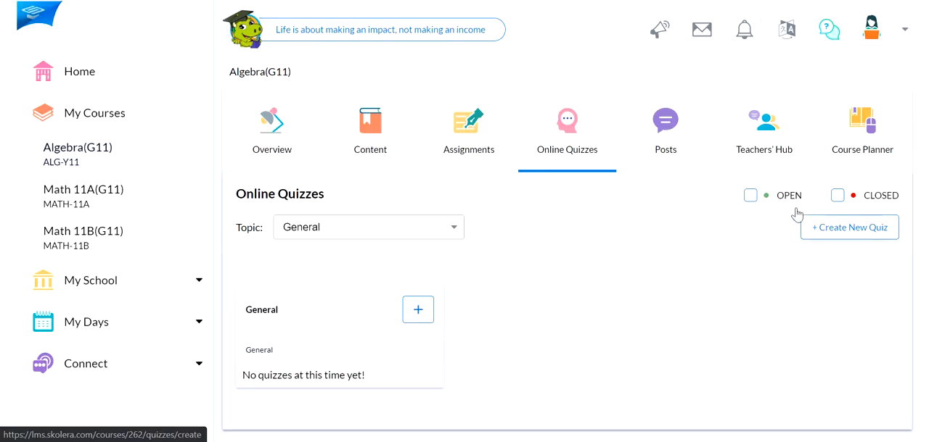
pyautogui.click(850, 233)
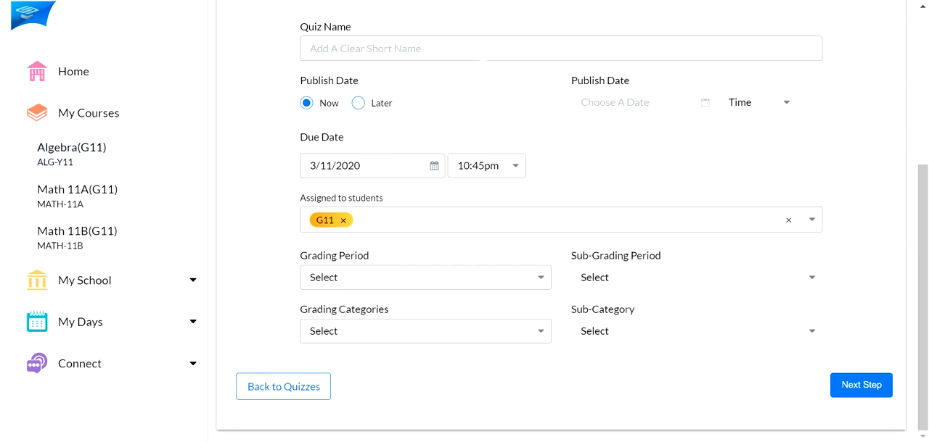
pyautogui.click(483, 55)
pyautogui.write('QUIZ 1')
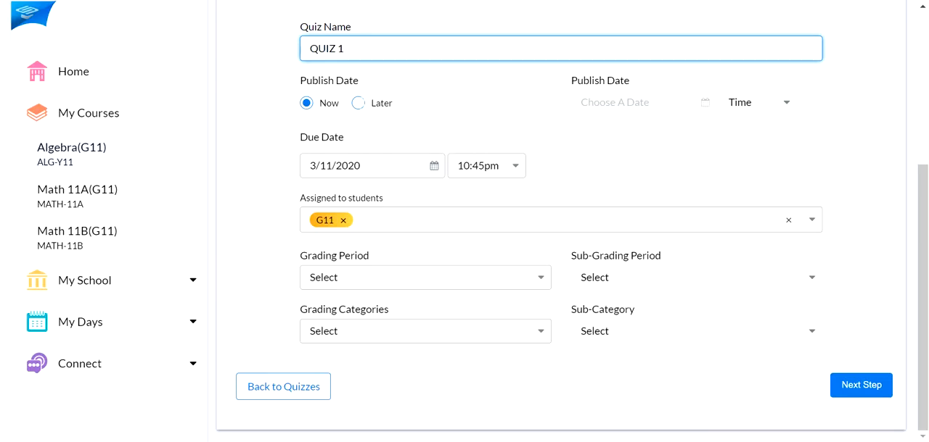
# Schedule the quiz to publish later, on 3/12/2020 at 00:00am, and make it due on 3/13/2020 at 00:00am
pyautogui.click(373, 109)
pyautogui.click(615, 109)
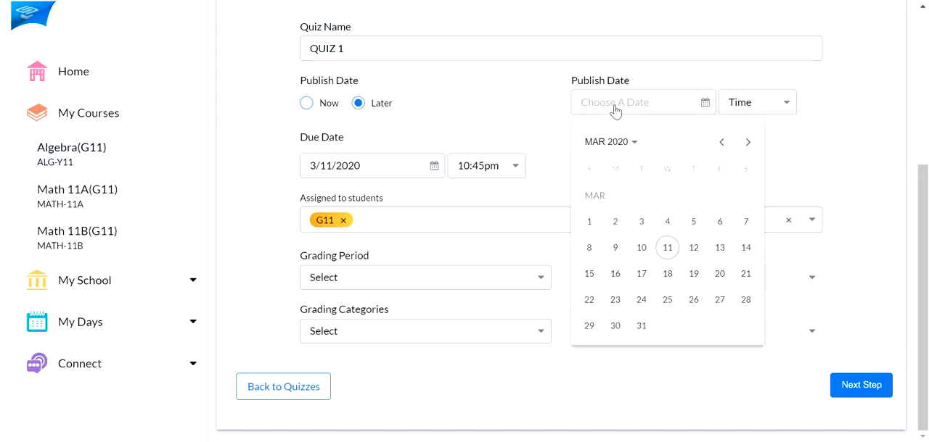
pyautogui.click(695, 248)
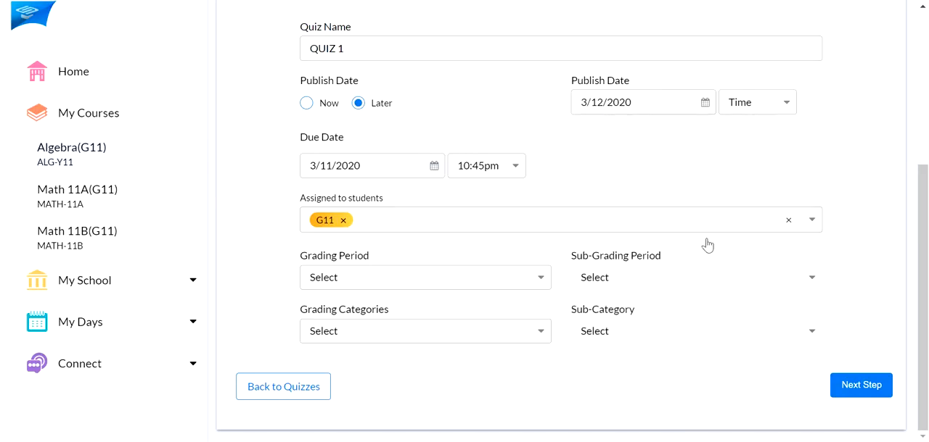
pyautogui.click(771, 106)
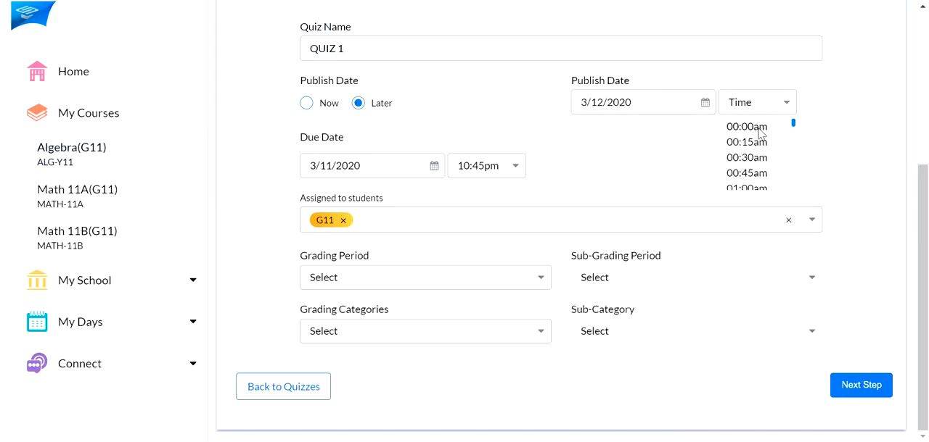
pyautogui.click(756, 132)
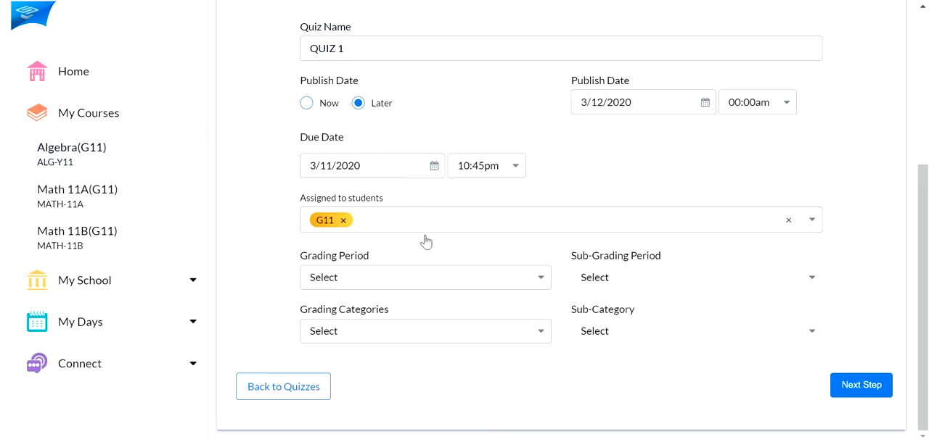
pyautogui.click(515, 166)
pyautogui.click(479, 190)
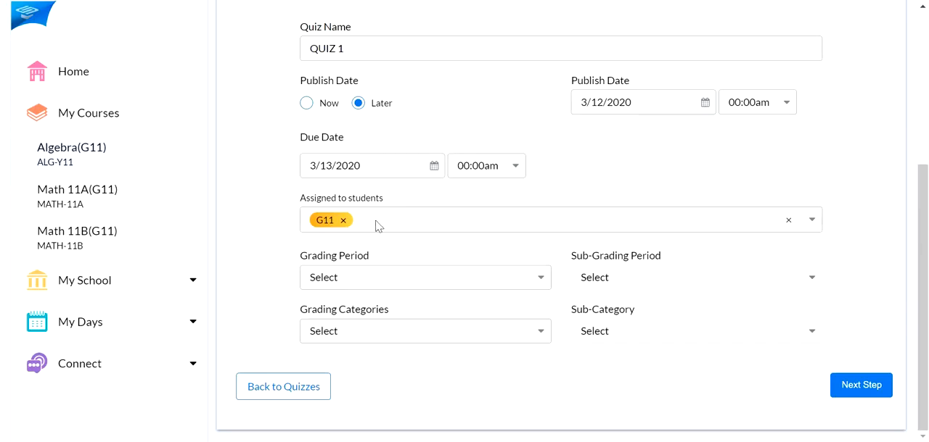
# Replace the whole-class G11 assignment with two individually selected students from that class
pyautogui.click(814, 222)
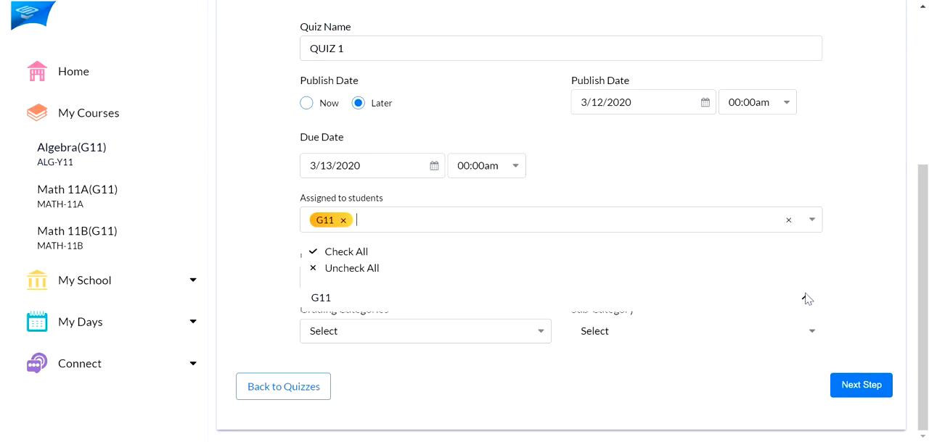
pyautogui.click(804, 298)
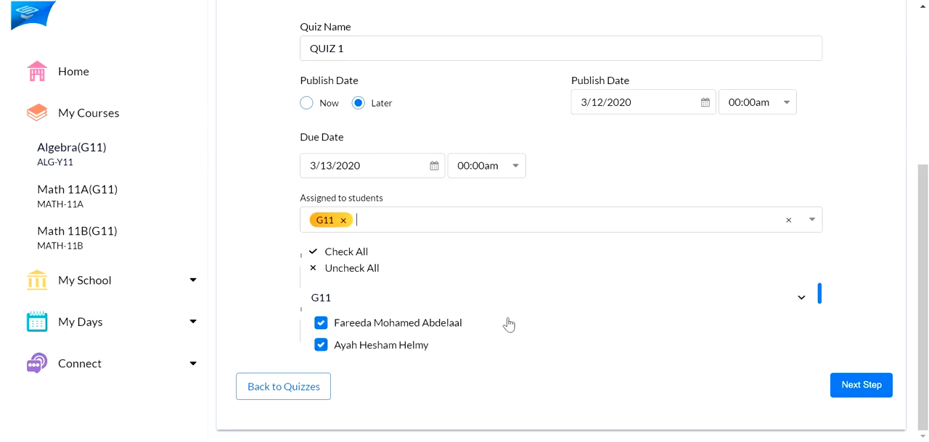
pyautogui.scroll(-2, 473, 324)
pyautogui.scroll(-2, 477, 322)
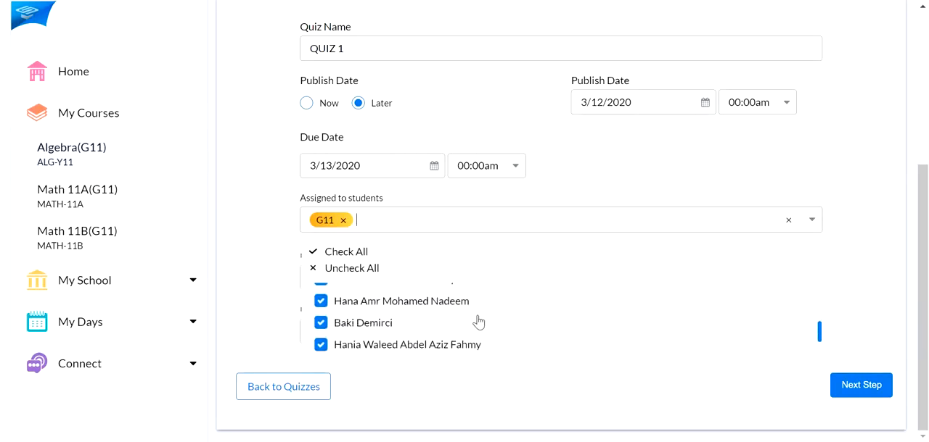
pyautogui.scroll(5, 441, 322)
pyautogui.click(345, 254)
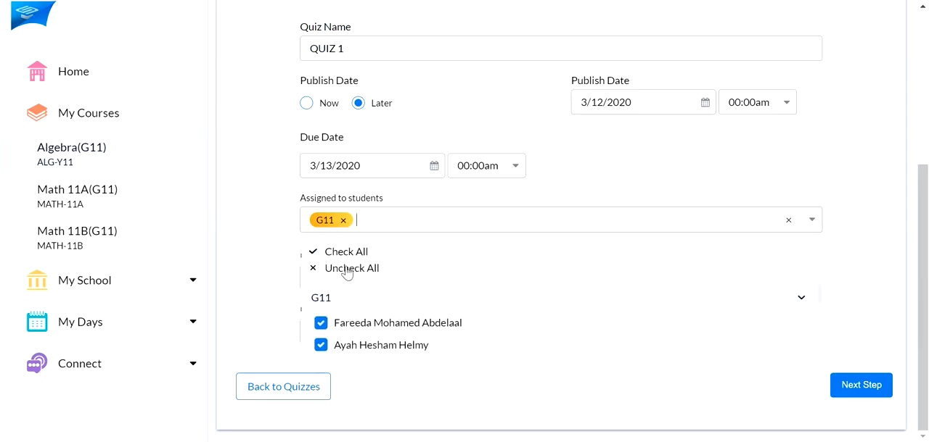
pyautogui.scroll(-1, 471, 322)
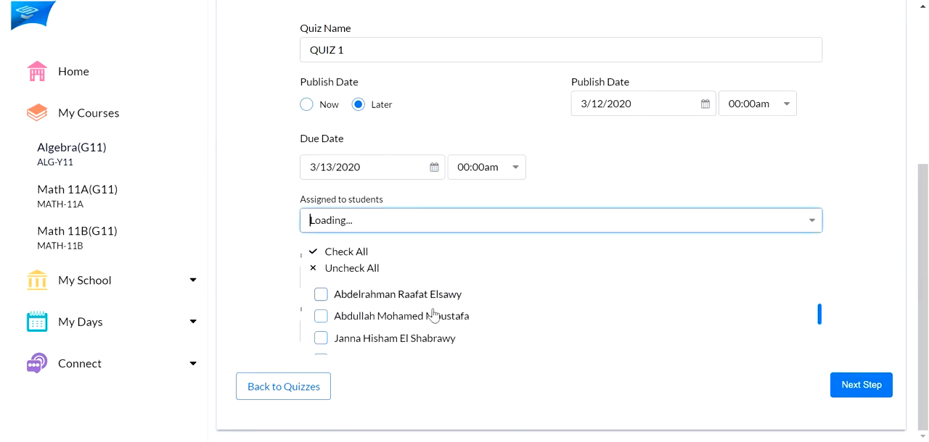
pyautogui.click(325, 342)
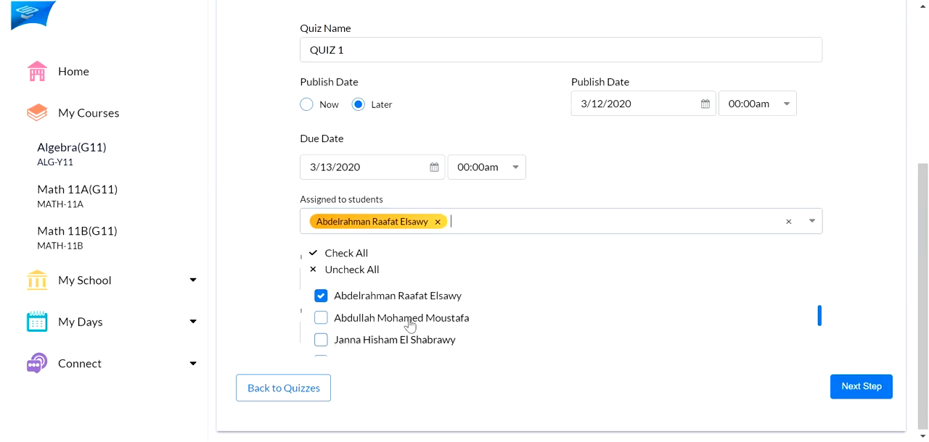
pyautogui.click(841, 206)
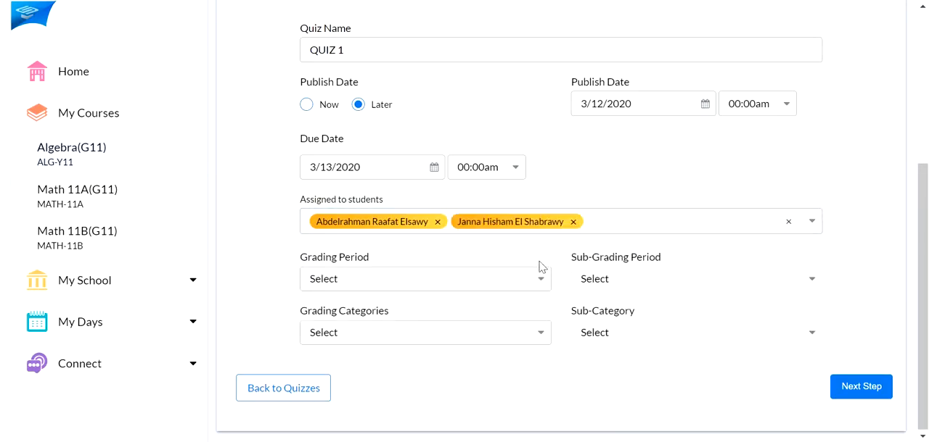
# Set the quiz's grading period to Term 1 and its sub-grading period to Quarter 1
pyautogui.click(466, 281)
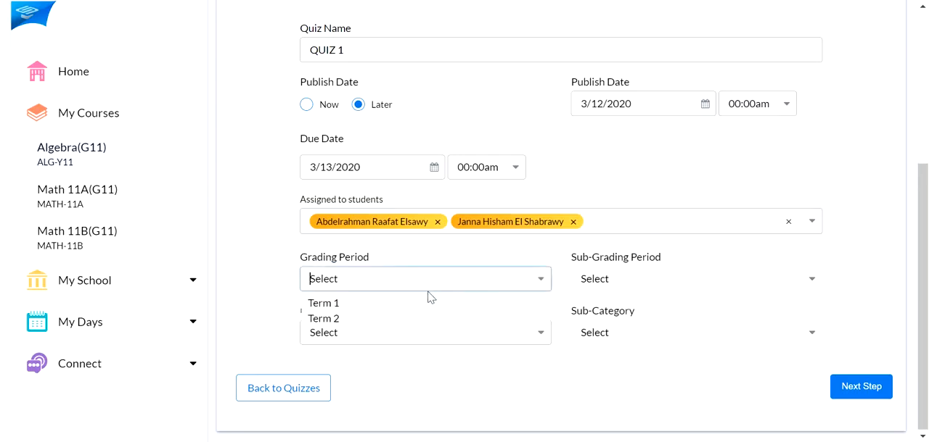
pyautogui.click(402, 304)
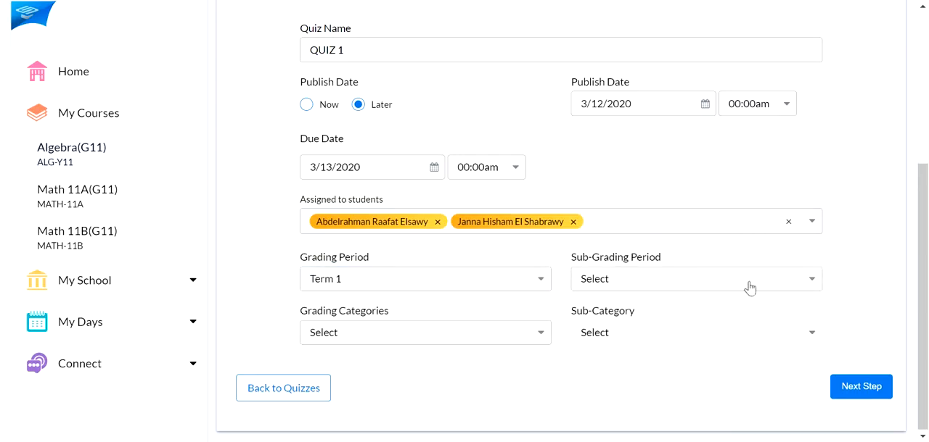
pyautogui.click(774, 285)
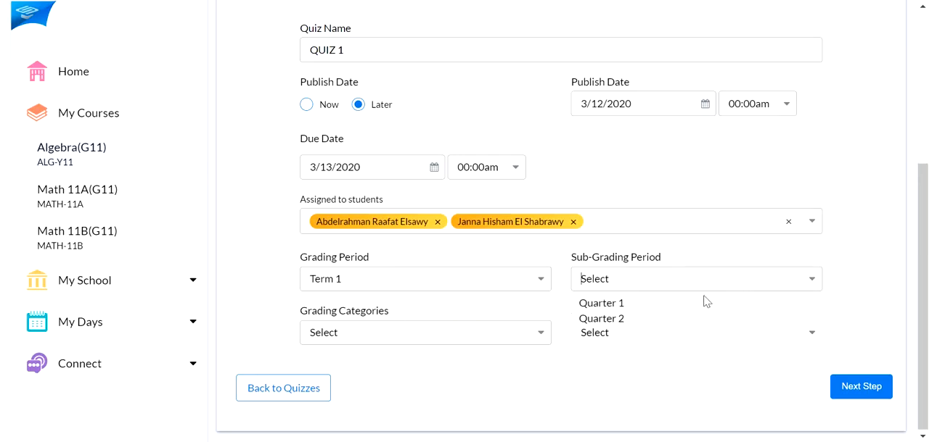
pyautogui.click(673, 306)
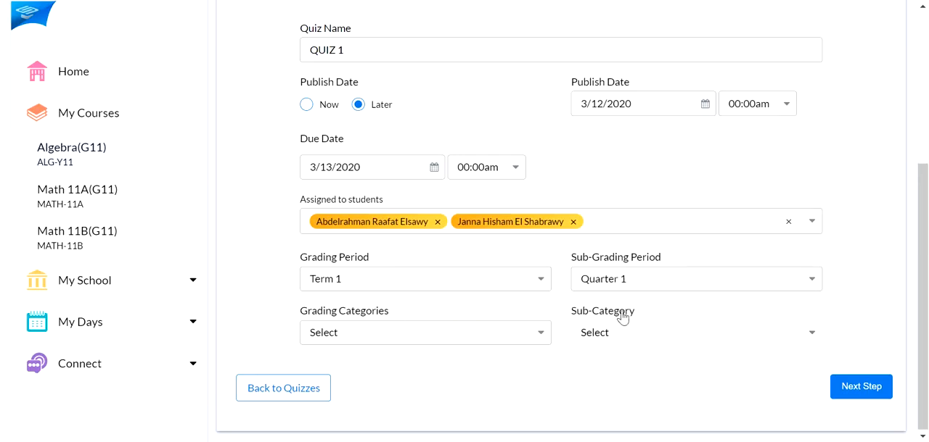
# Set the grading category to Evaluation with a sub-category, and continue to the quiz's curriculum information
pyautogui.click(486, 340)
pyautogui.click(366, 373)
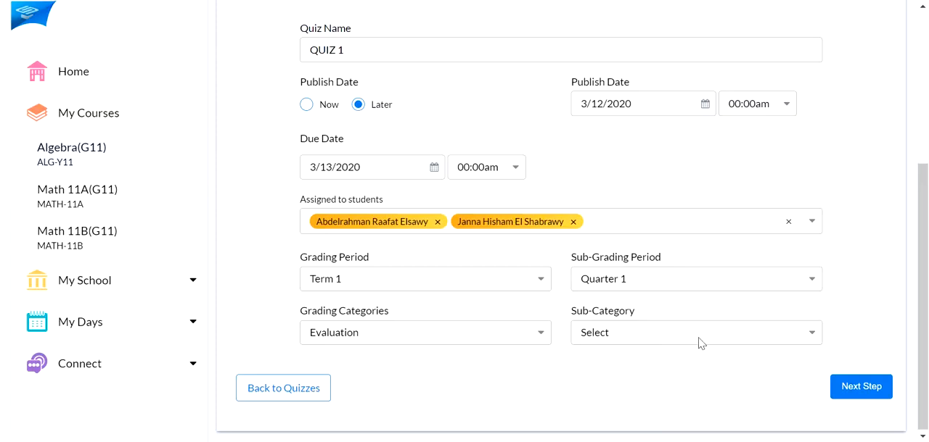
pyautogui.click(639, 363)
pyautogui.click(864, 394)
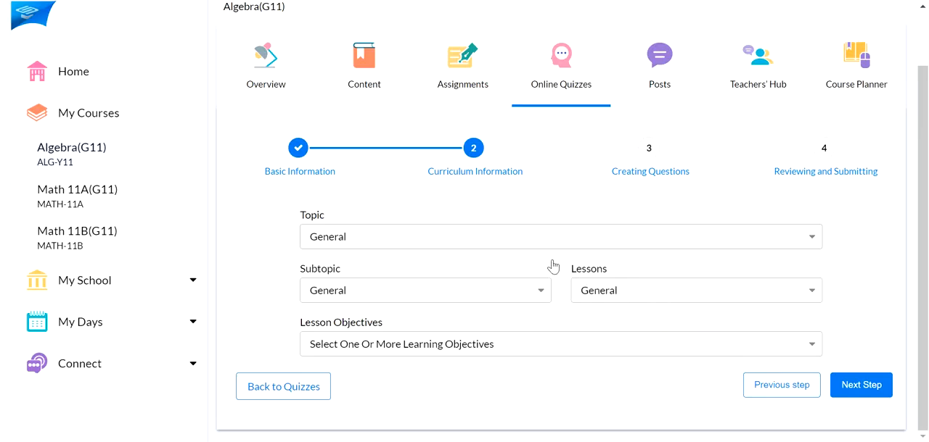
# Set the quiz topic to Algebraic Expressions and remove the lesson objective "Replacing variables with Values"
pyautogui.click(493, 237)
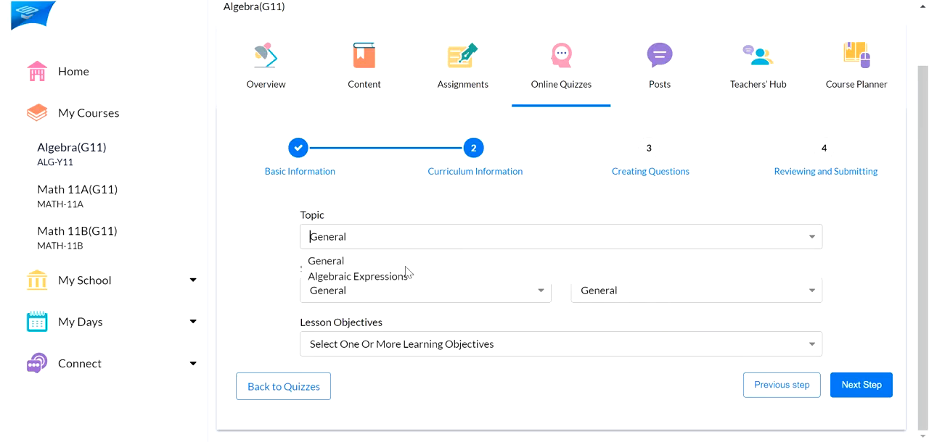
pyautogui.click(369, 284)
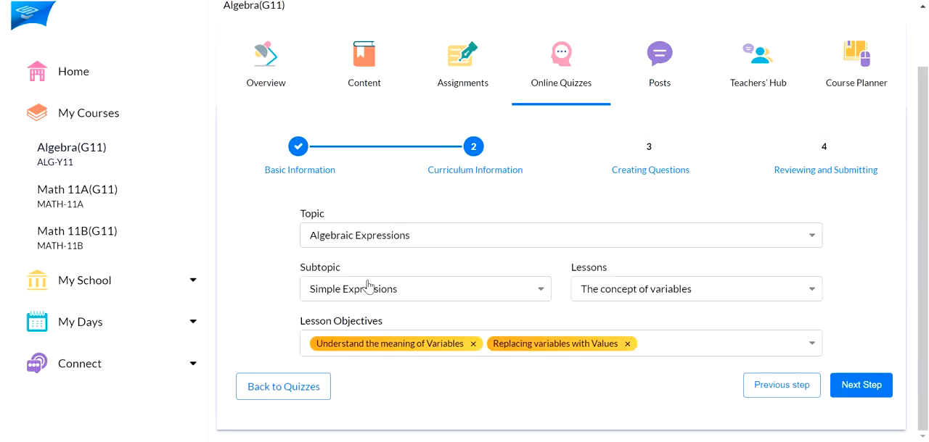
pyautogui.click(423, 299)
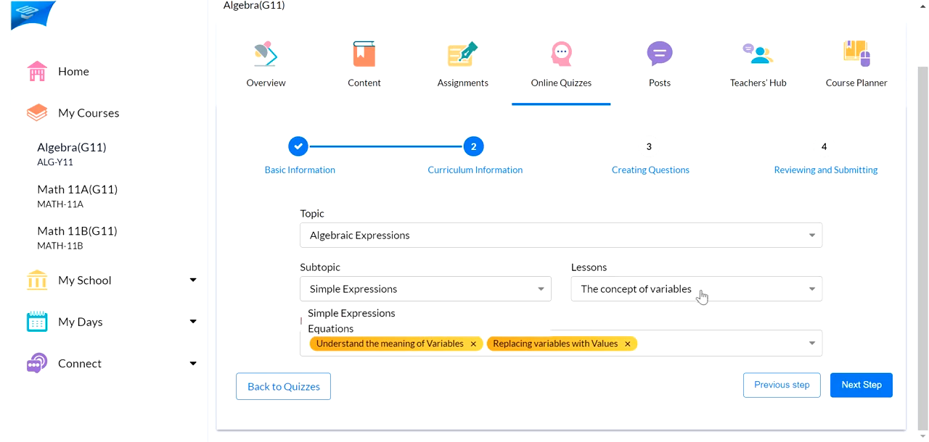
pyautogui.click(749, 293)
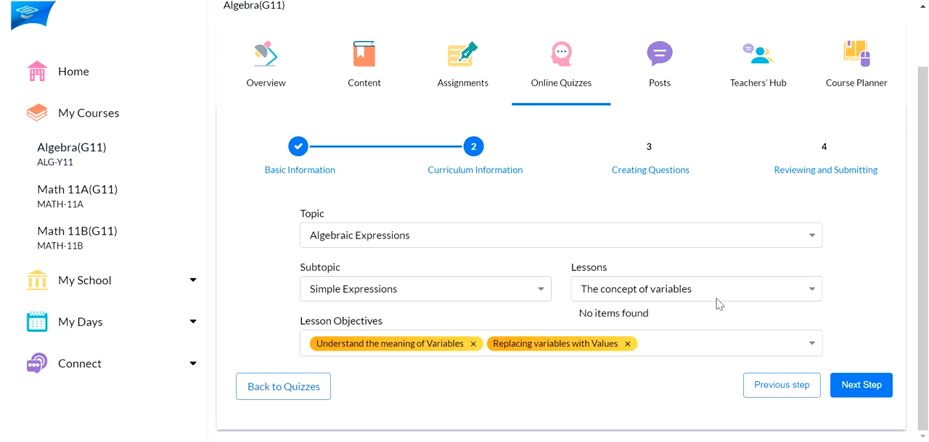
pyautogui.click(718, 273)
pyautogui.click(812, 346)
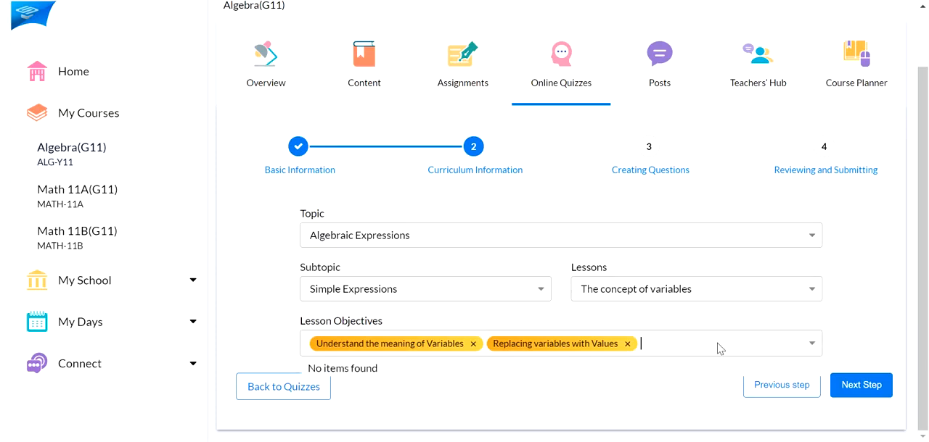
pyautogui.click(628, 345)
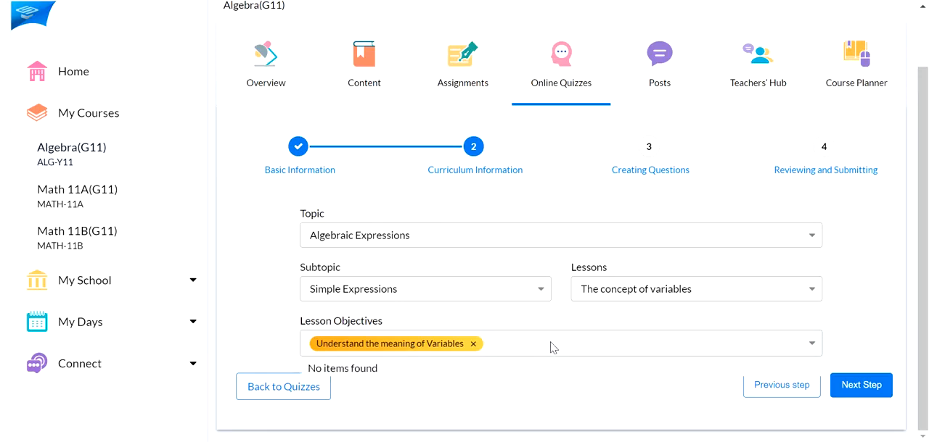
# Continue to creating questions, keep Question 1 as True/False and set its difficulty to Medium
pyautogui.click(550, 325)
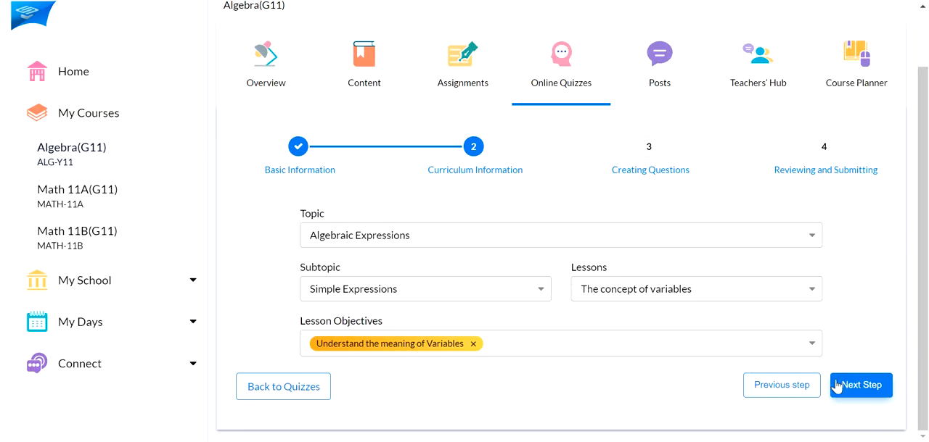
pyautogui.scroll(-2, 526, 334)
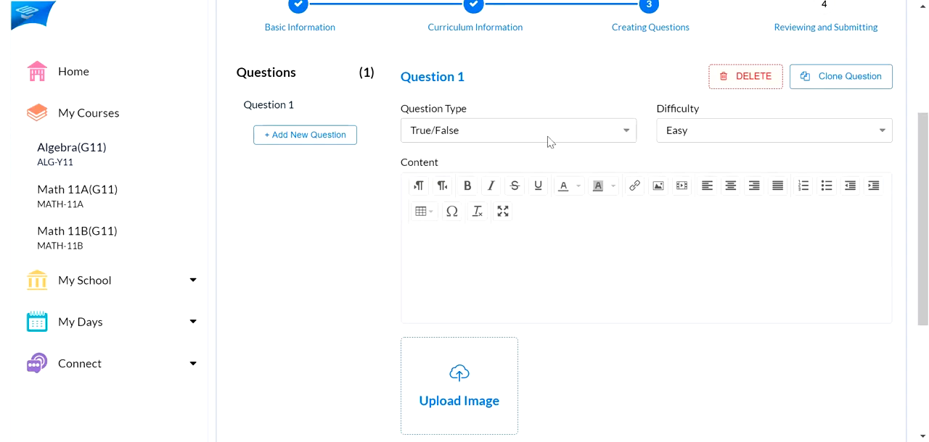
pyautogui.click(623, 137)
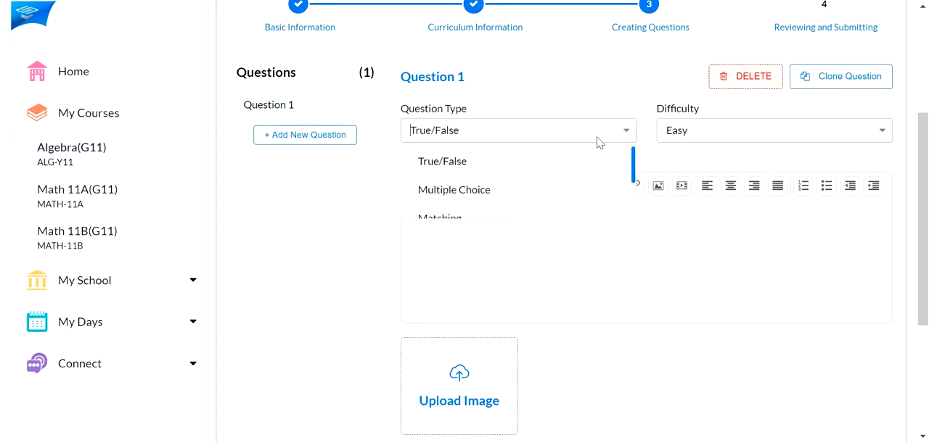
pyautogui.click(475, 167)
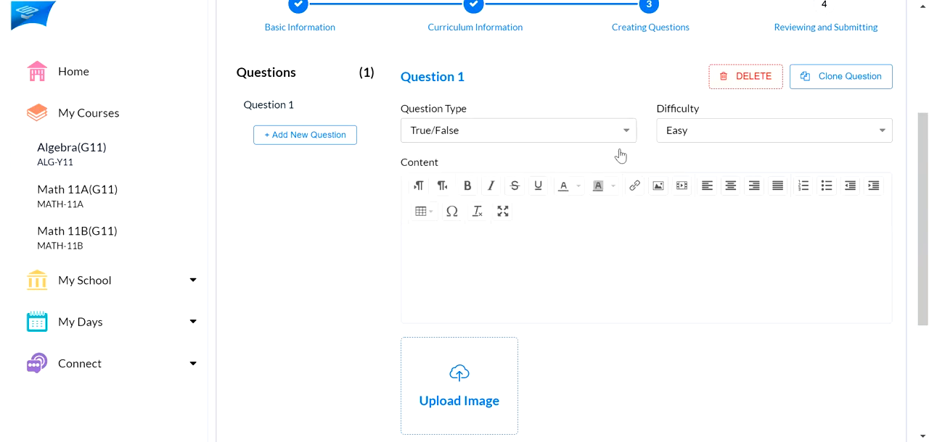
pyautogui.click(760, 140)
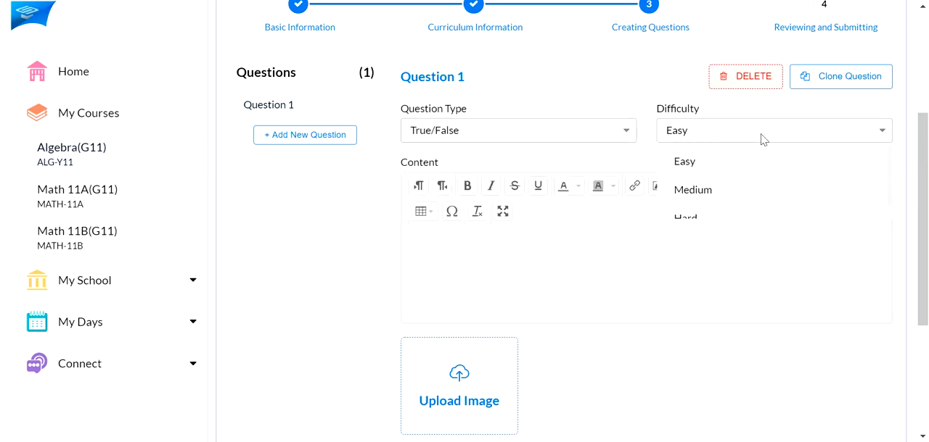
pyautogui.click(734, 190)
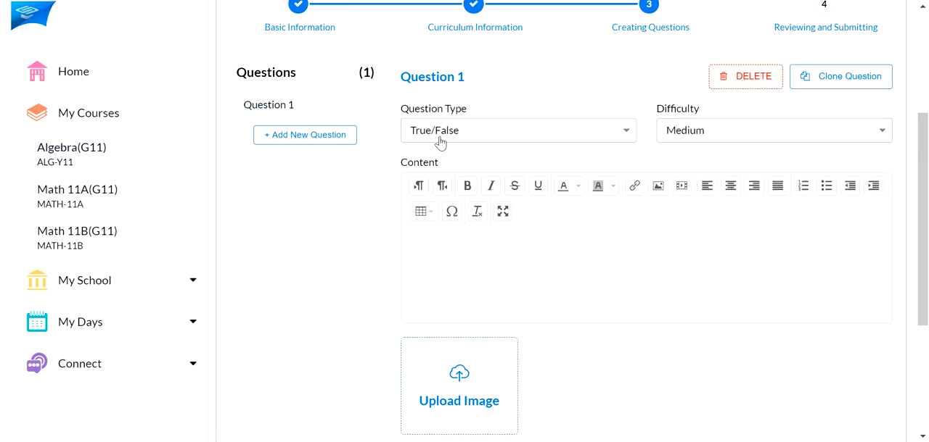
# Enter "LONDON IS THE CAPITAL OF FRANCE." as Question 1's content and upload the sports balls image to it
pyautogui.scroll(-1, 505, 78)
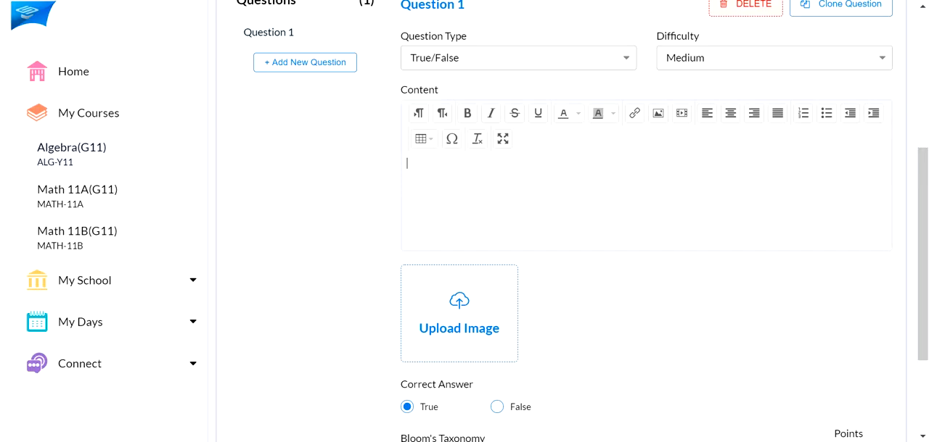
pyautogui.write('LONDON IS THE CAPITAL OF FRANCE.')
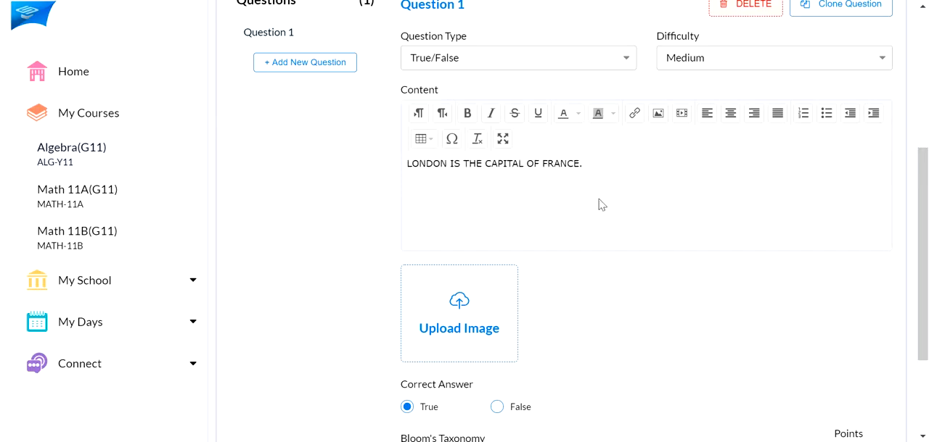
pyautogui.click(457, 317)
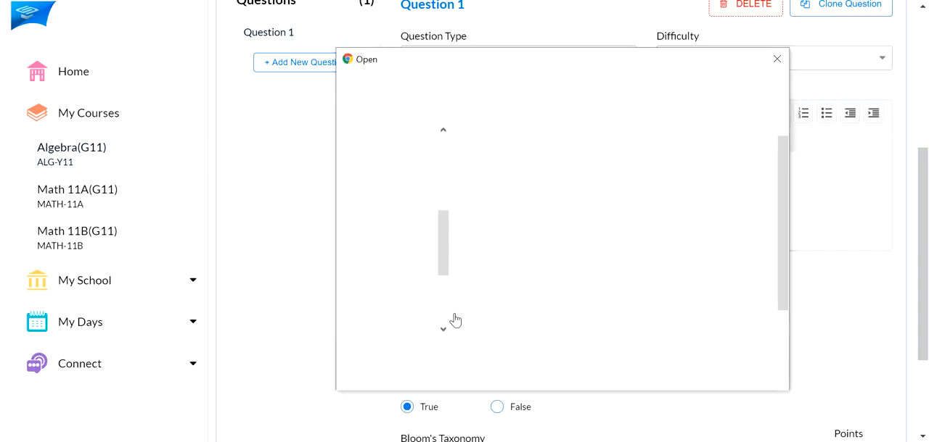
pyautogui.doubleClick(507, 324)
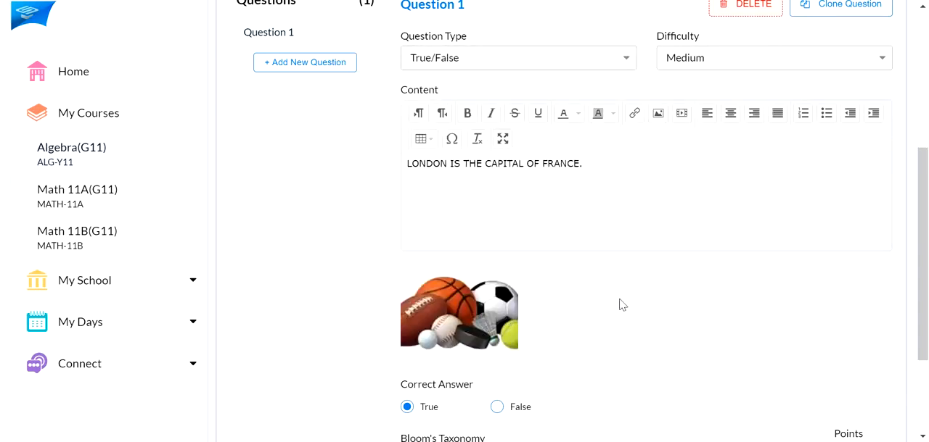
# Set Question 1's correct answer to False, tag it with Knowledge and Comprehension, and make it worth 2 points
pyautogui.scroll(-1, 619, 305)
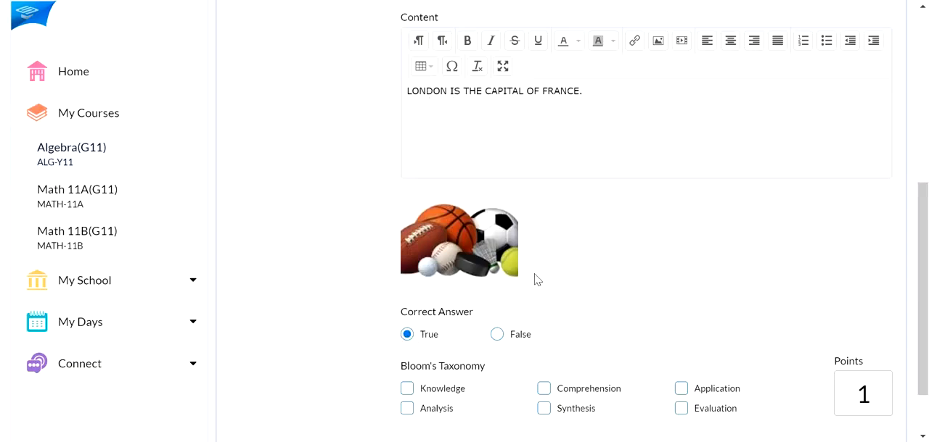
pyautogui.click(497, 335)
pyautogui.scroll(-1, 497, 340)
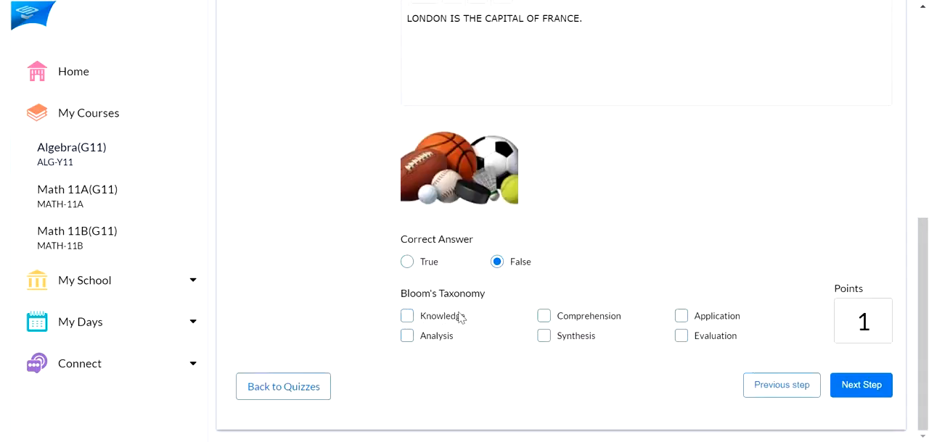
pyautogui.click(471, 320)
pyautogui.click(543, 316)
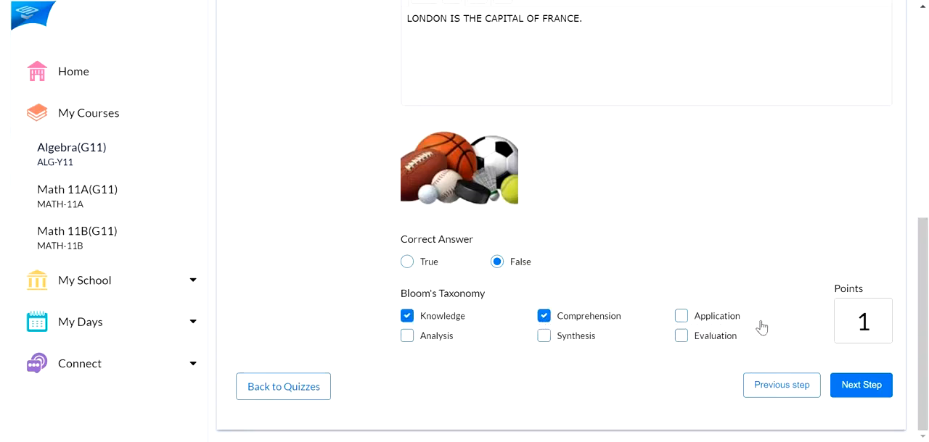
pyautogui.doubleClick(863, 328)
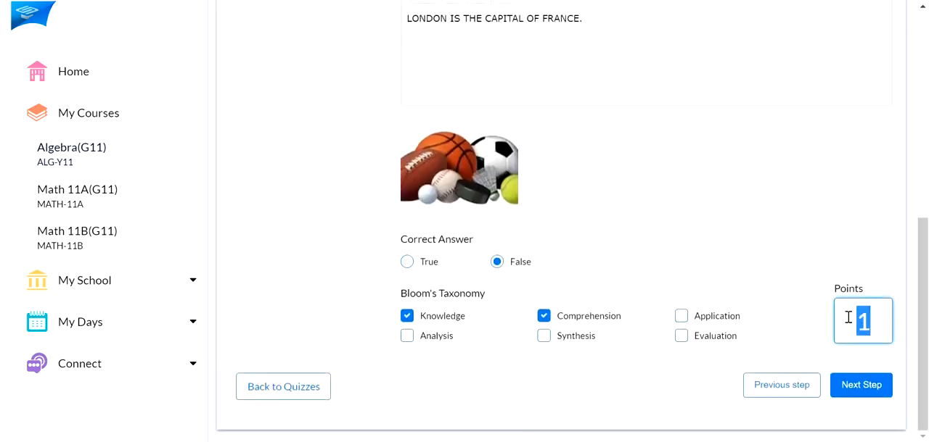
pyautogui.write('2')
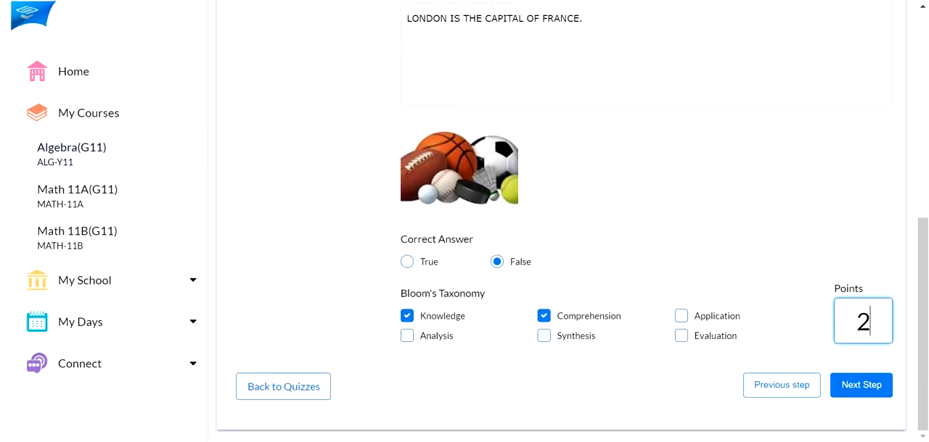
# Add a second question as Multiple Choice with Medium difficulty and the content "CHOOSE THE LIQUIDS FROM THE LIST BELLOW."
pyautogui.scroll(5, 757, 253)
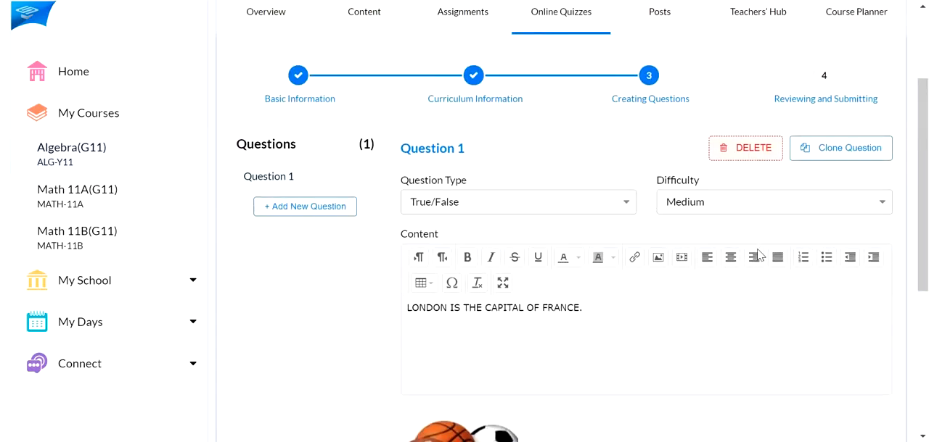
pyautogui.click(300, 211)
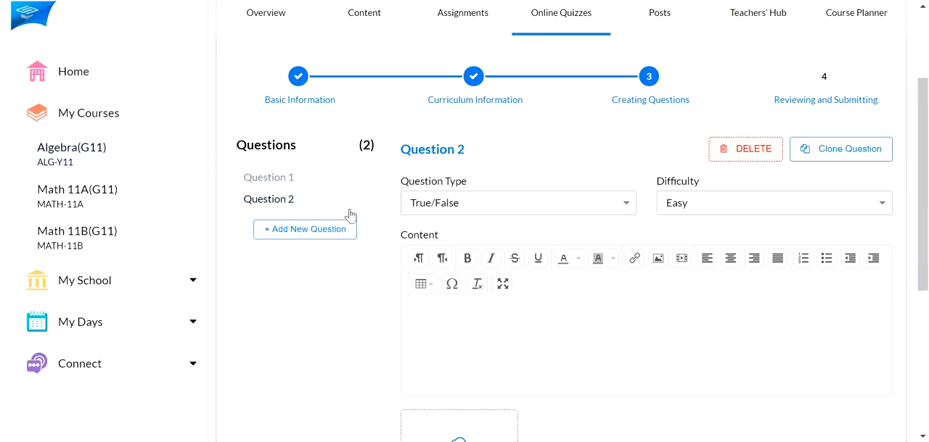
pyautogui.click(614, 206)
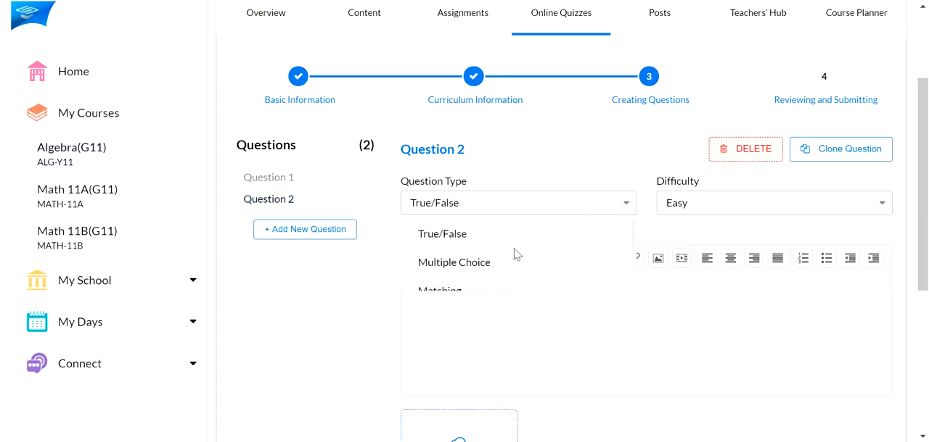
pyautogui.click(485, 268)
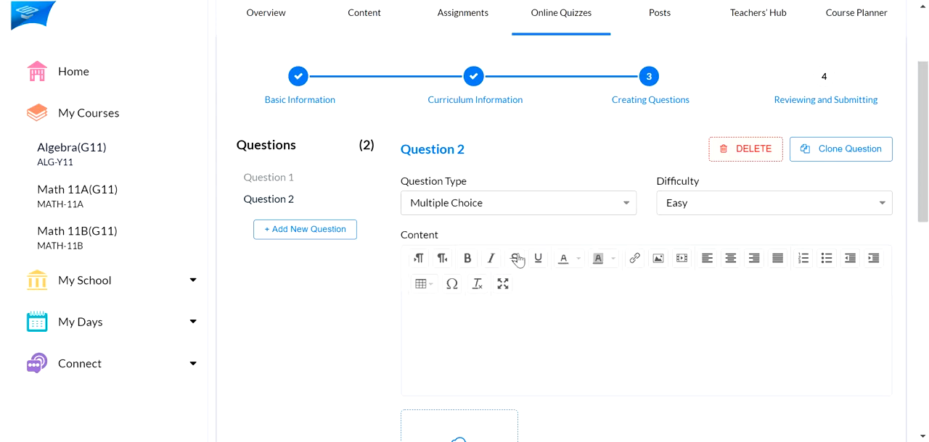
pyautogui.click(709, 205)
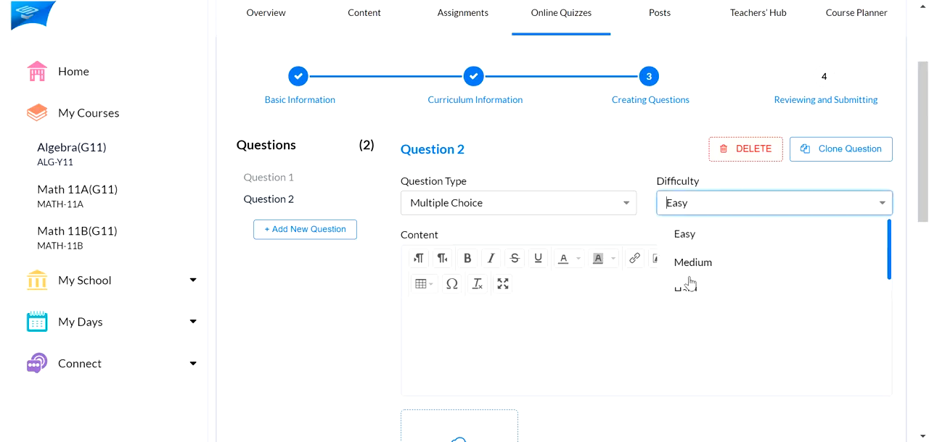
pyautogui.click(693, 263)
pyautogui.scroll(-2, 630, 259)
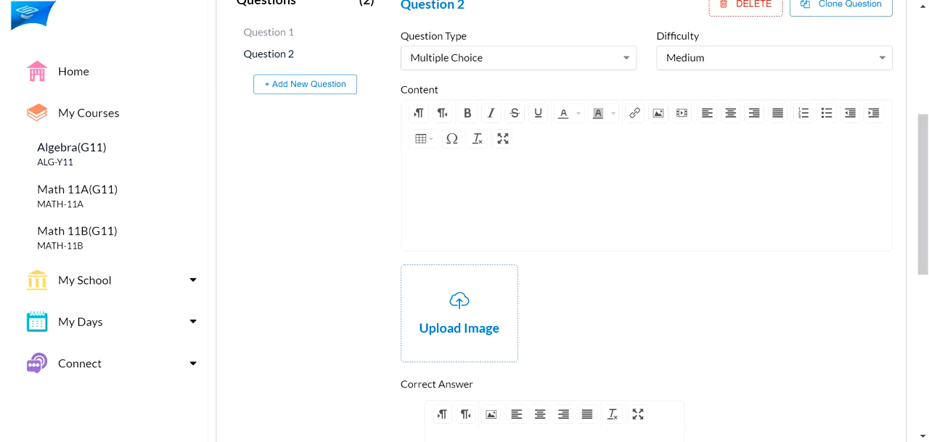
pyautogui.write('CHOOSE THE LIQUIDS FROM THE LIST BELLOW.')
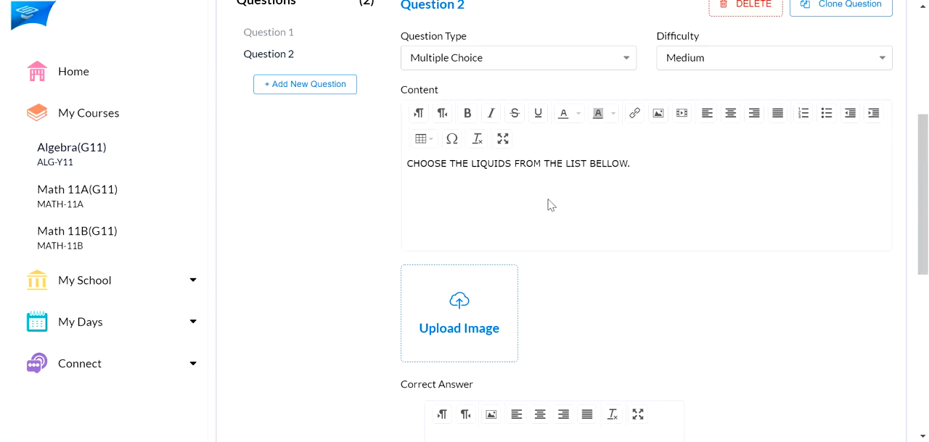
# Fill Question 2's first two answer options with WOOD and WATER
pyautogui.scroll(-2, 560, 206)
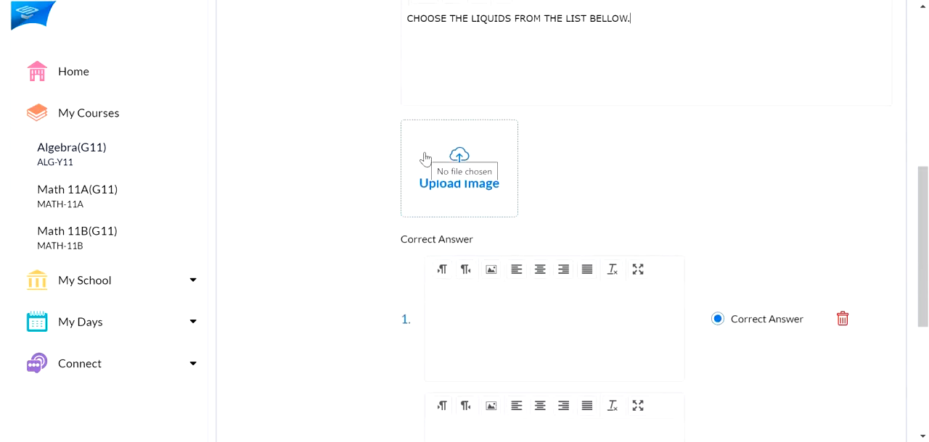
pyautogui.scroll(-2, 428, 170)
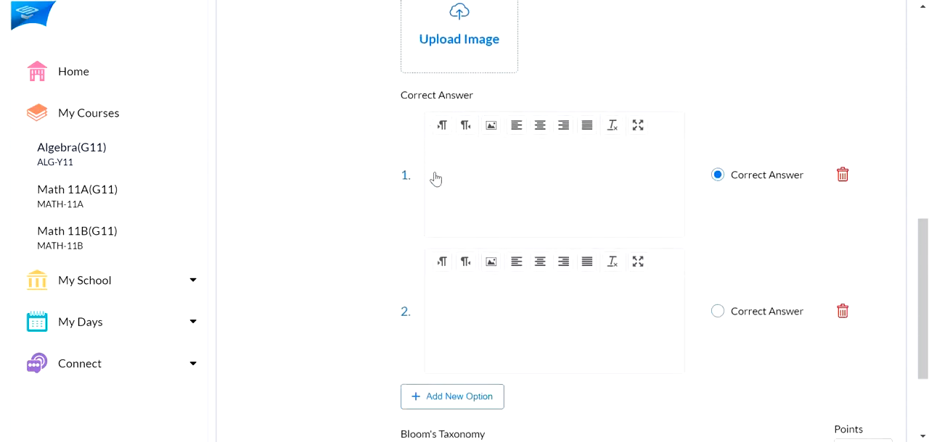
pyautogui.click(435, 181)
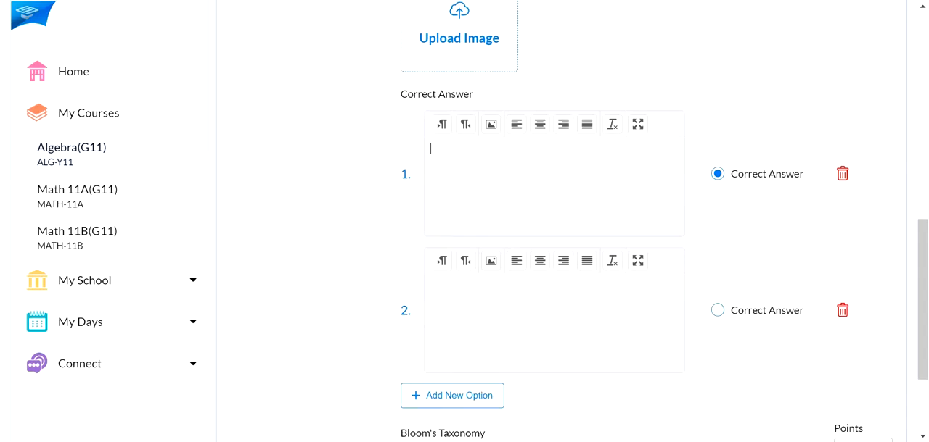
pyautogui.scroll(3, 614, 208)
pyautogui.scroll(-1, 605, 246)
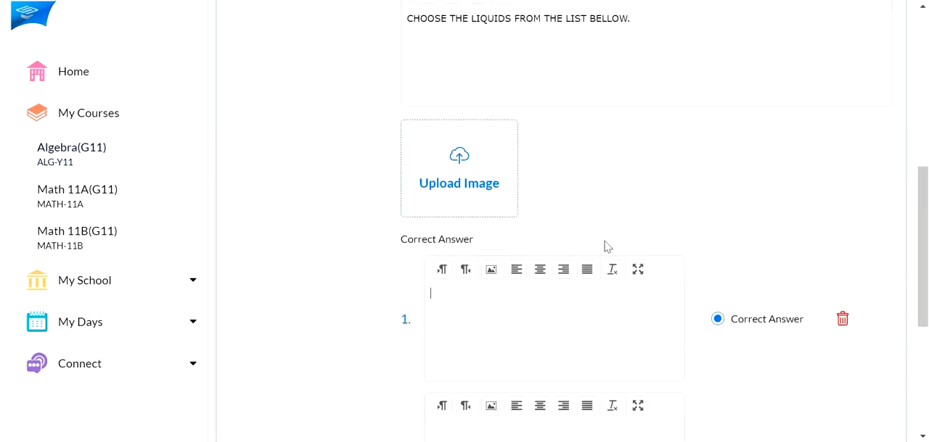
pyautogui.scroll(-1, 593, 283)
pyautogui.scroll(2, 592, 271)
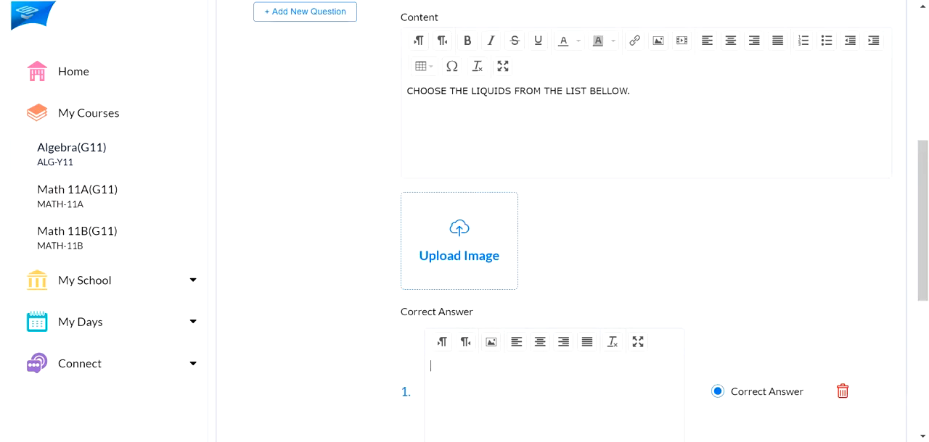
pyautogui.scroll(-2, 591, 271)
pyautogui.write('WOOD')
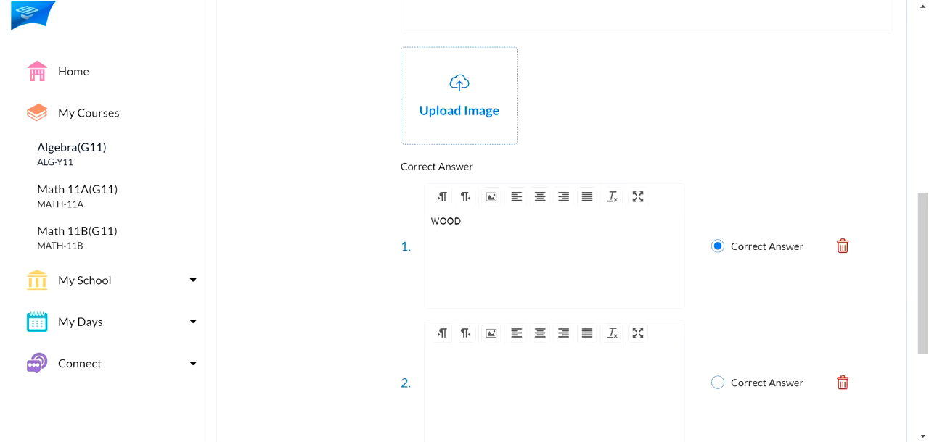
pyautogui.scroll(-2, 496, 233)
pyautogui.click(495, 233)
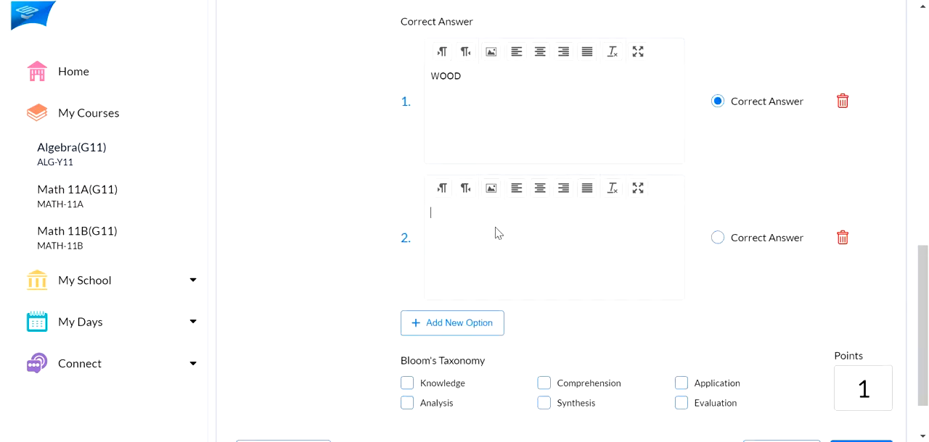
pyautogui.write('WATER')
# Add a third and a fourth answer option to Question 2, containing OXYGEN and SAND
pyautogui.click(461, 328)
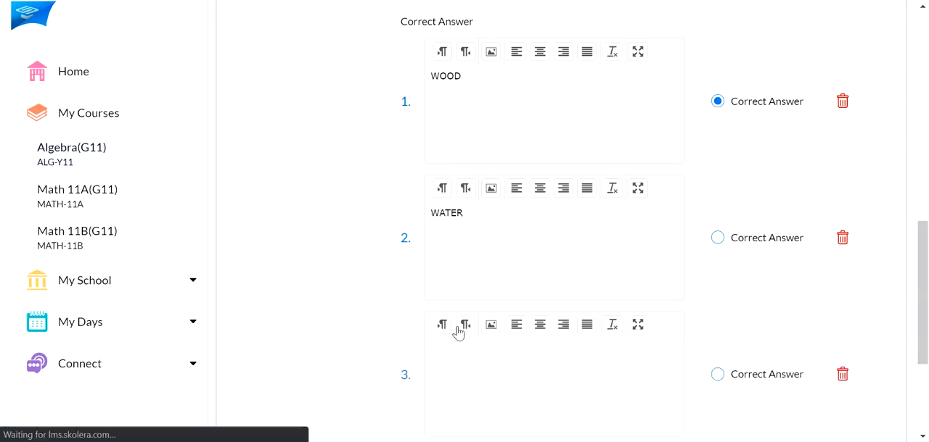
pyautogui.scroll(-2, 483, 321)
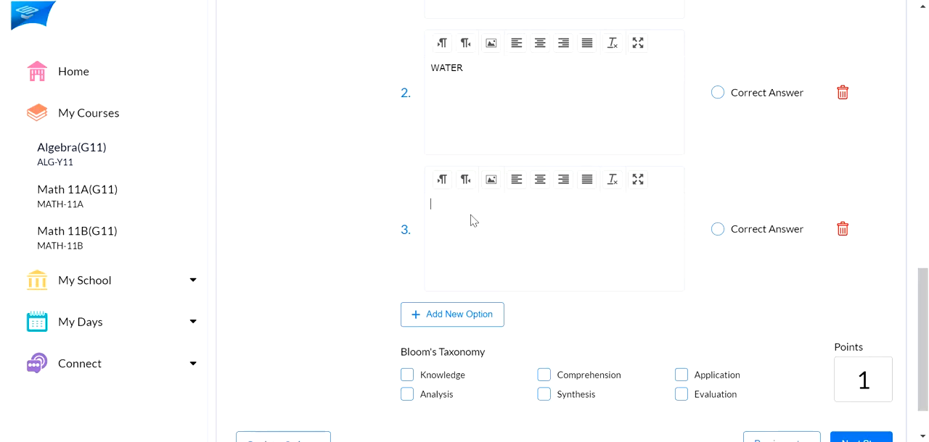
pyautogui.write('OXYGEN')
pyautogui.click(451, 317)
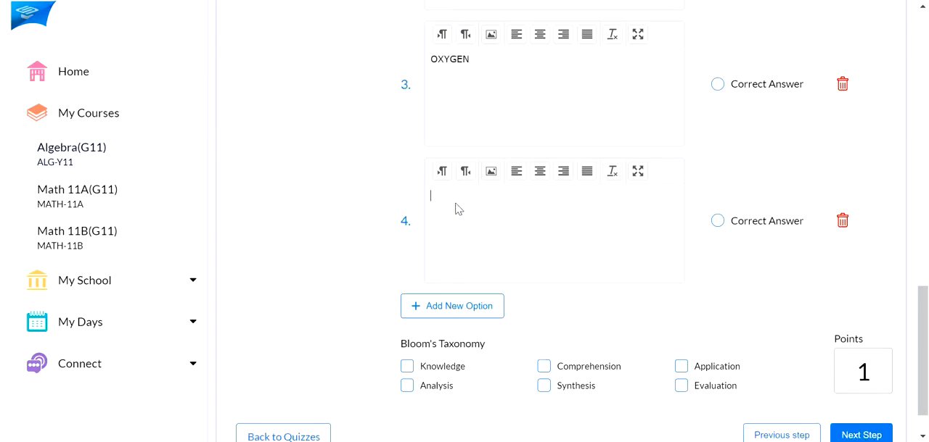
pyautogui.write('SAND')
pyautogui.scroll(4, 577, 208)
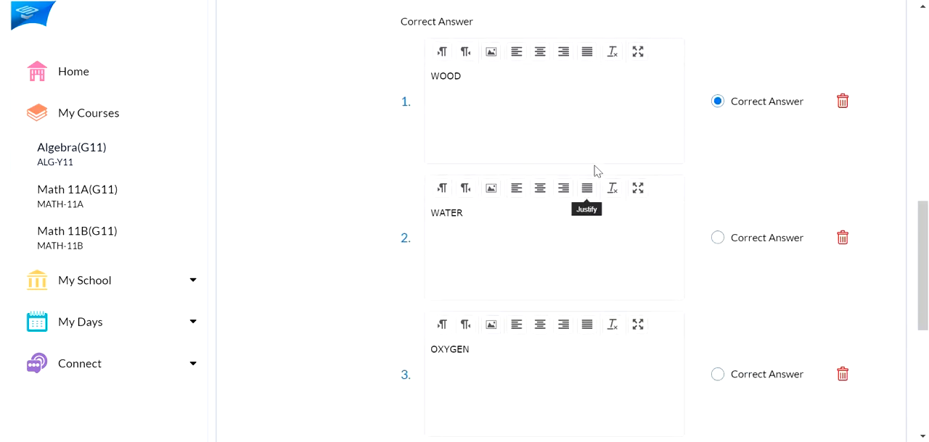
pyautogui.scroll(4, 613, 146)
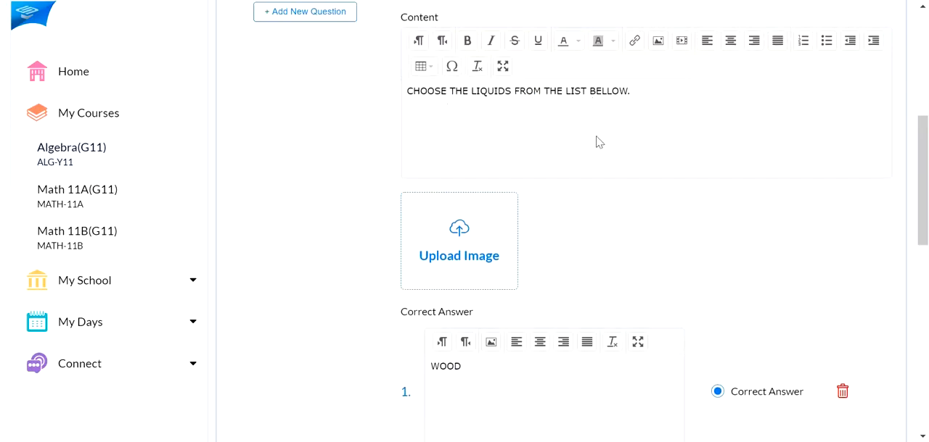
# Mark WATER as the correct answer of Question 2
pyautogui.scroll(-4, 597, 141)
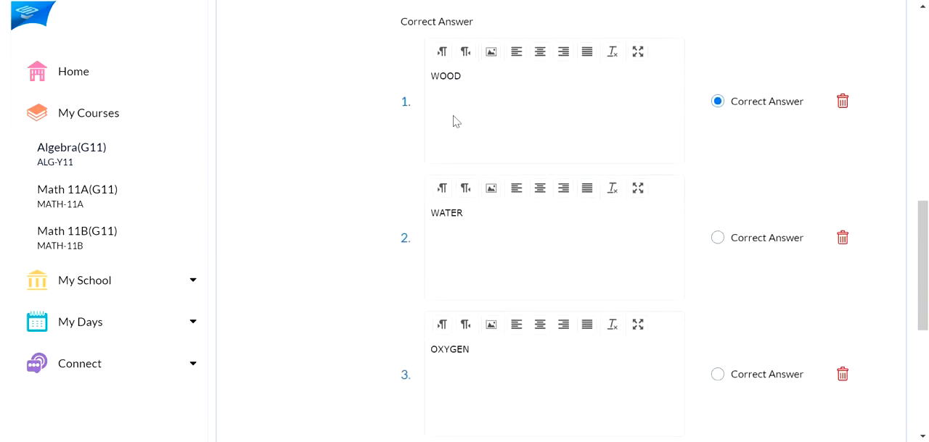
pyautogui.scroll(-1, 489, 111)
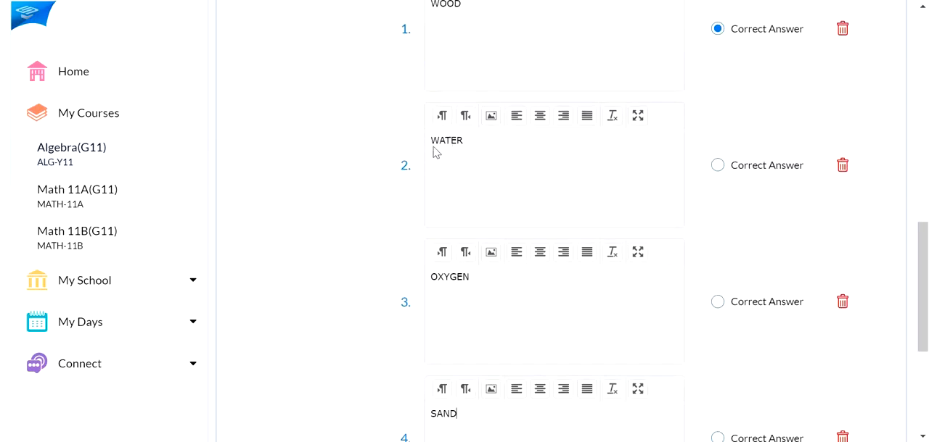
pyautogui.scroll(-2, 719, 170)
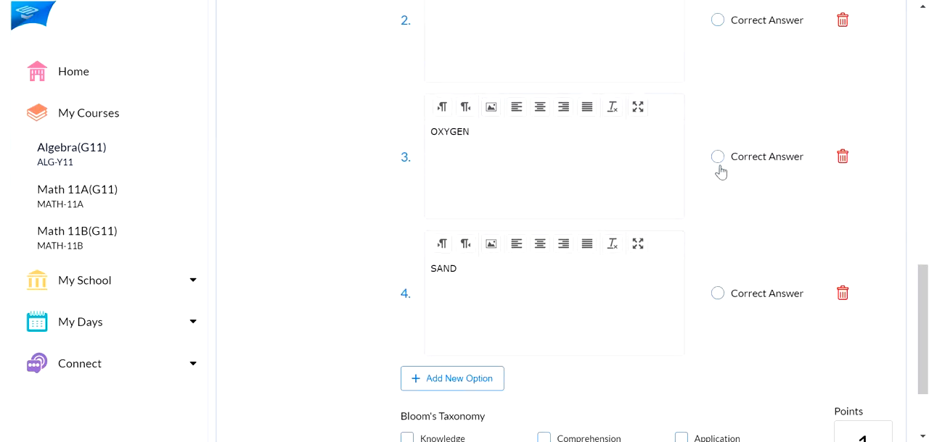
pyautogui.scroll(7, 707, 216)
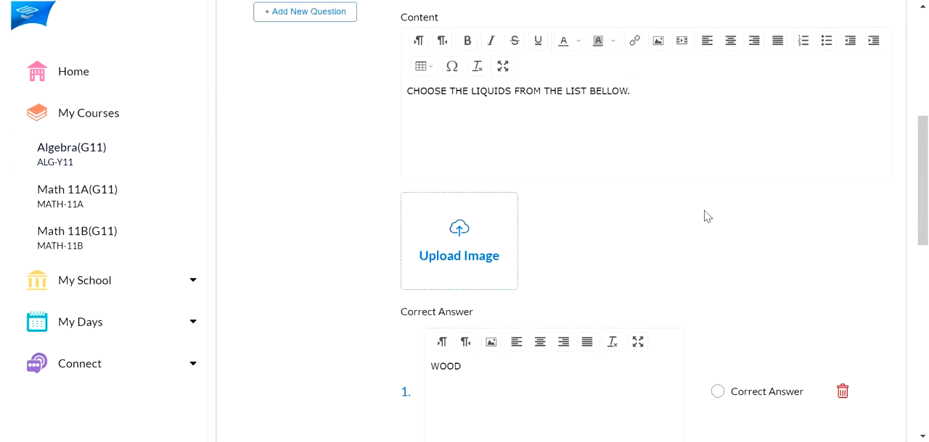
pyautogui.scroll(2, 707, 216)
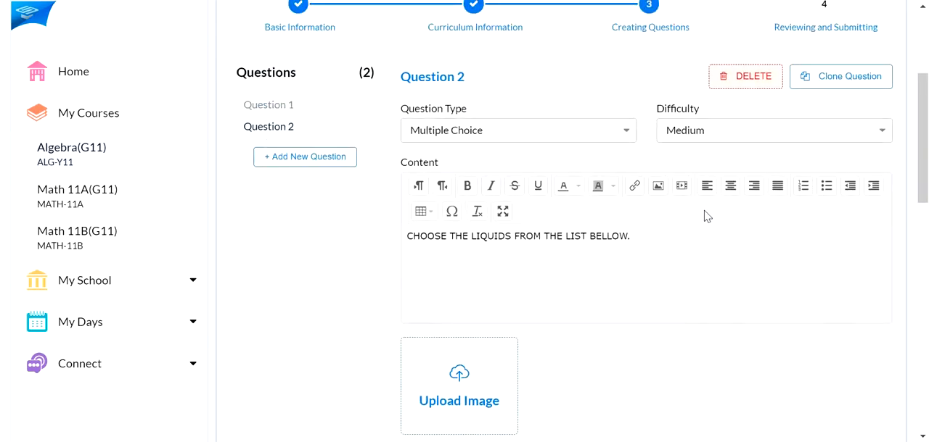
# Tag Question 2 with the Knowledge and Analysis levels of Bloom's Taxonomy
pyautogui.scroll(-9, 708, 216)
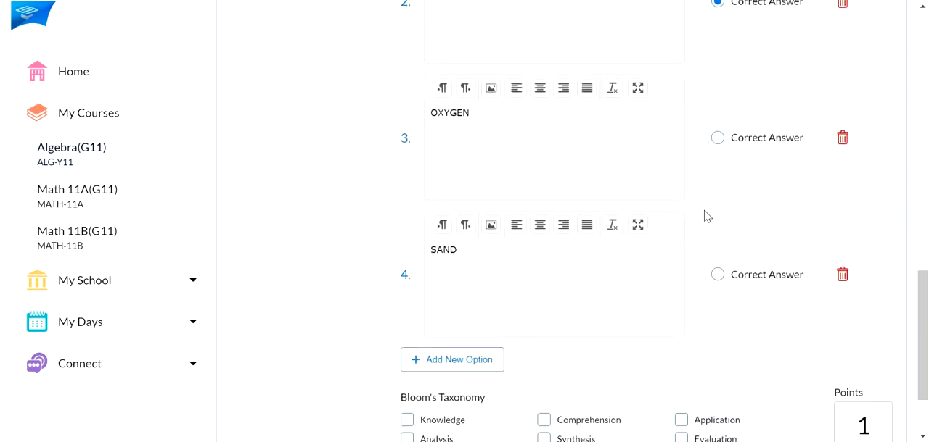
pyautogui.scroll(-2, 708, 216)
pyautogui.click(408, 317)
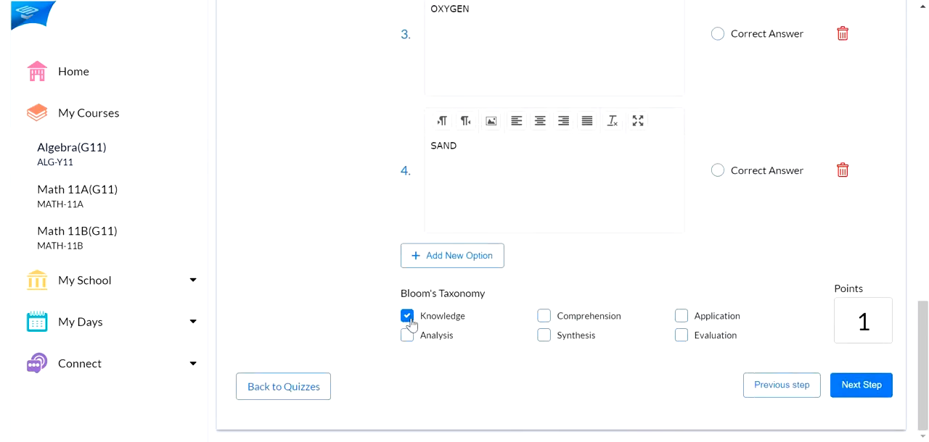
pyautogui.click(407, 335)
# Add a third question of type Matching with Medium difficulty
pyautogui.scroll(10, 863, 327)
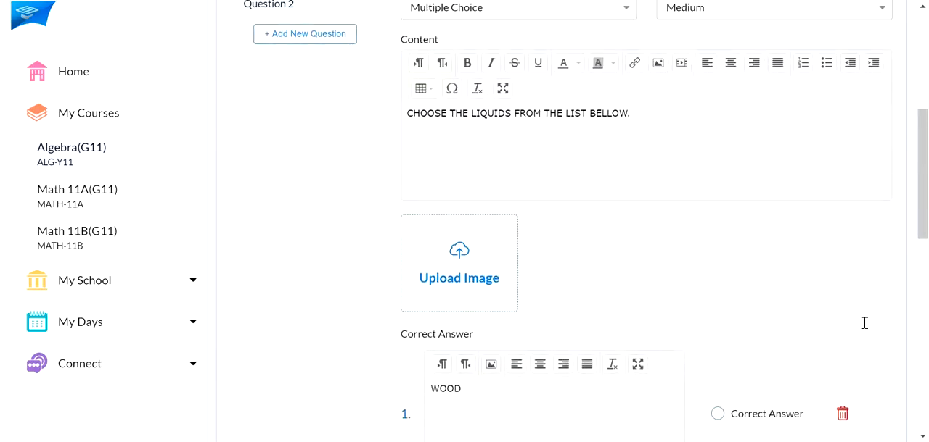
pyautogui.scroll(1, 429, 118)
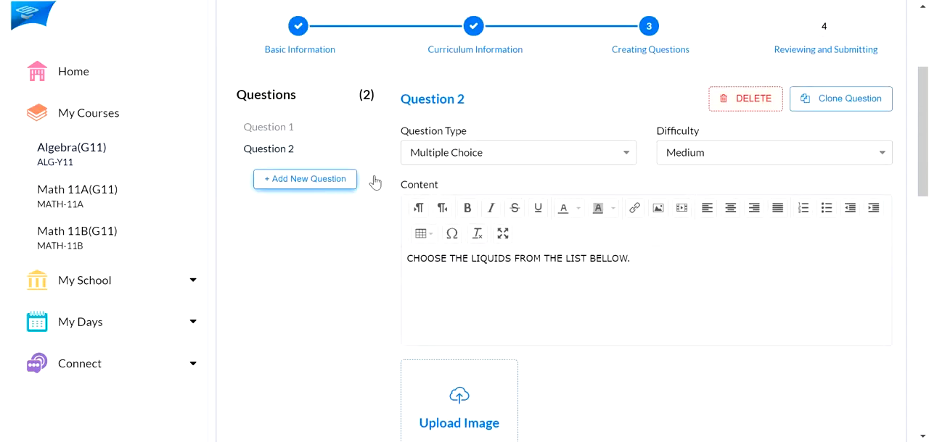
pyautogui.click(606, 164)
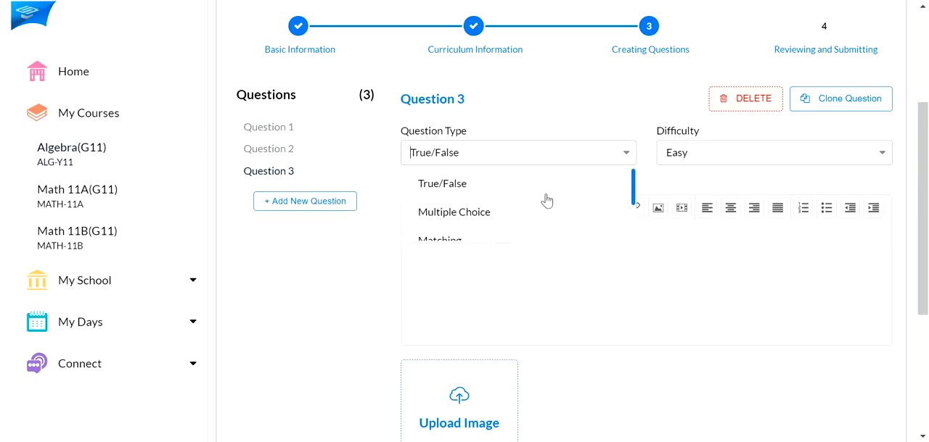
pyautogui.scroll(-2, 544, 199)
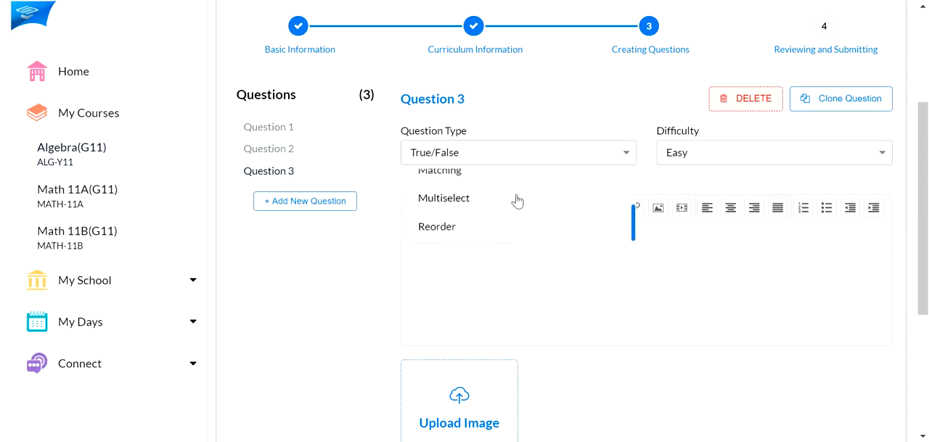
pyautogui.scroll(2, 517, 203)
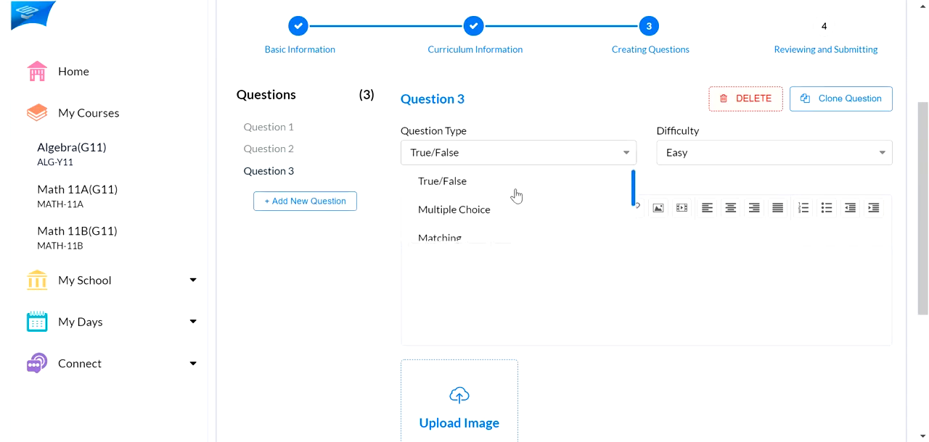
pyautogui.click(512, 238)
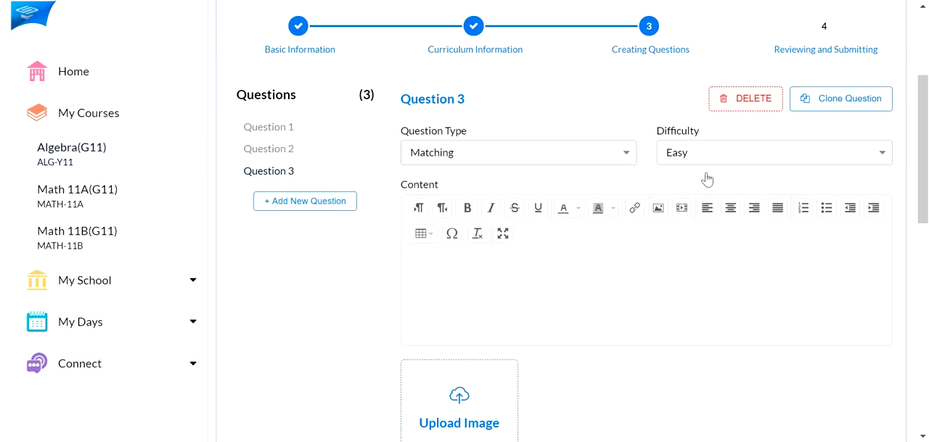
pyautogui.click(753, 161)
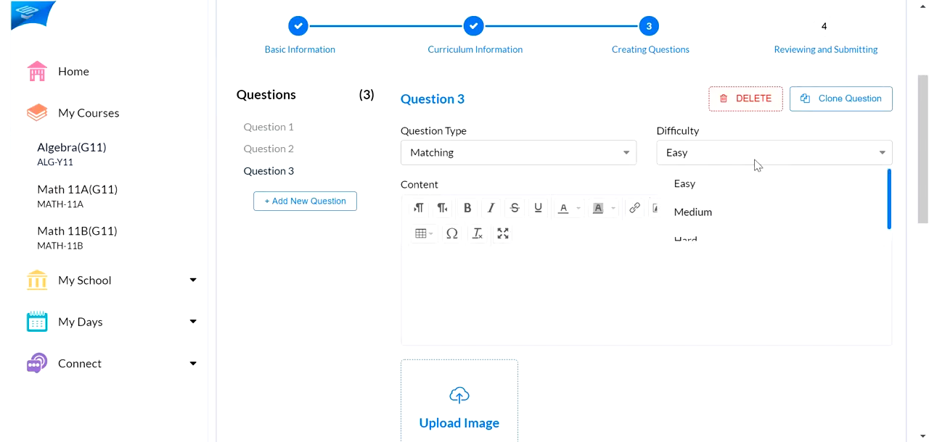
pyautogui.click(736, 215)
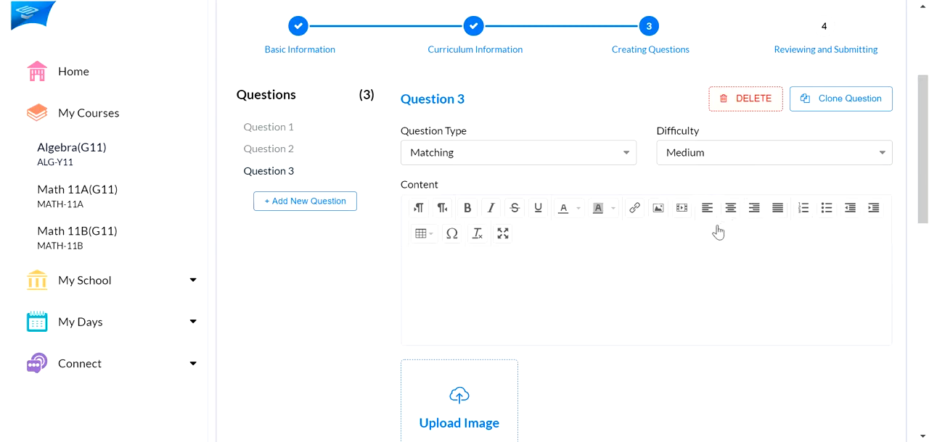
# Enter "MATCH THE WORDS WITH THE CORRECT MEANING." as Question 3's content
pyautogui.click(535, 291)
pyautogui.scroll(-1, 535, 290)
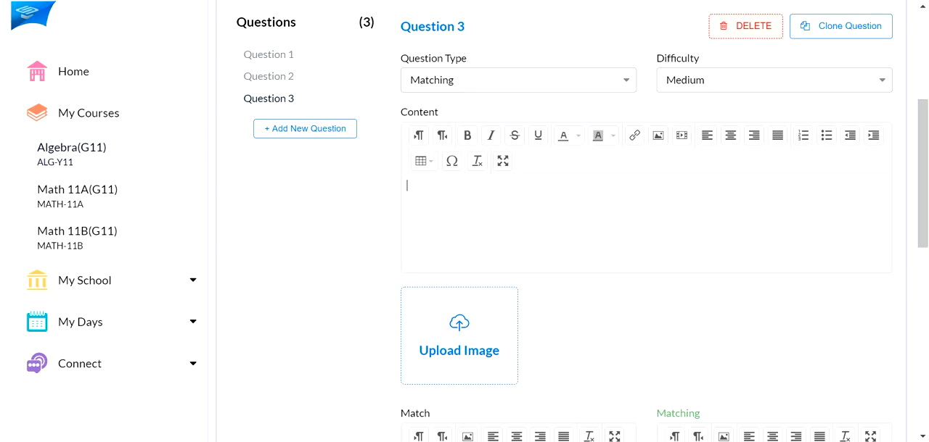
pyautogui.write('MATCH THE WORDS WITH THE CORRECT MEANINF')
pyautogui.press('BackSpace')
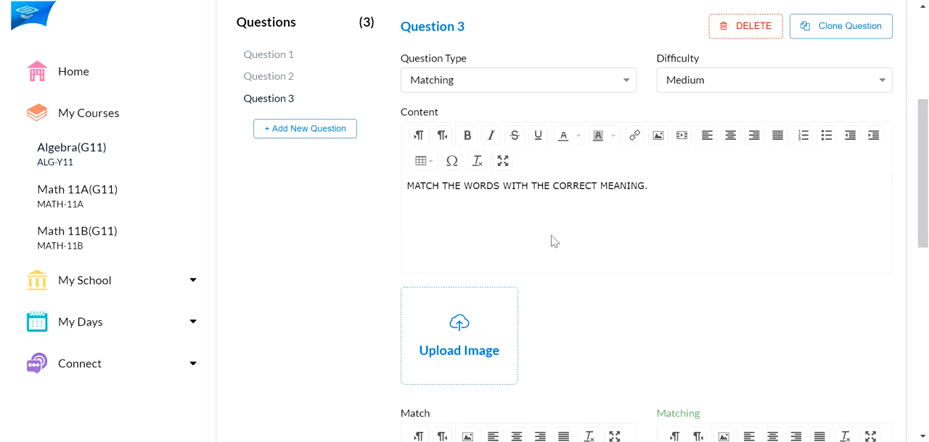
# Fill Question 3's first matching pair with BIG and A LARGE ITEM
pyautogui.scroll(-1, 456, 296)
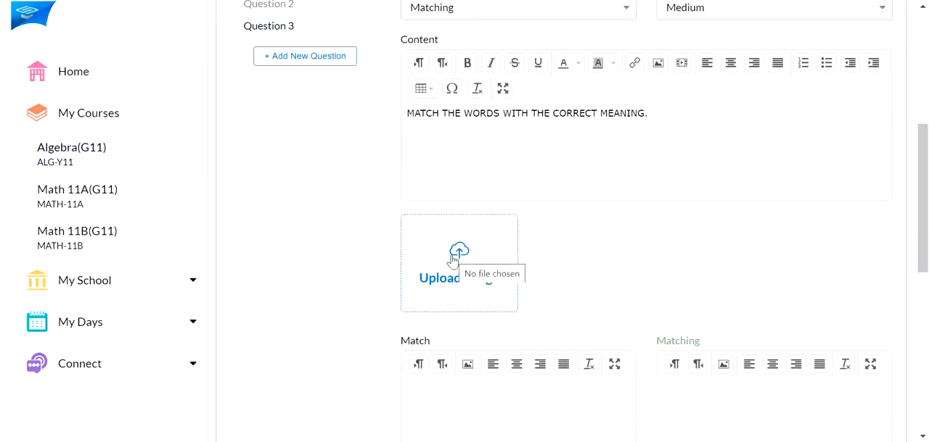
pyautogui.scroll(1, 453, 259)
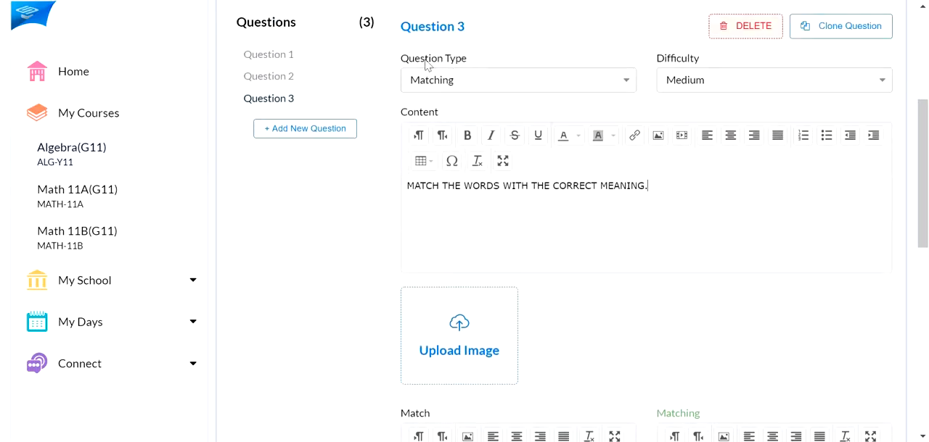
pyautogui.scroll(-3, 460, 139)
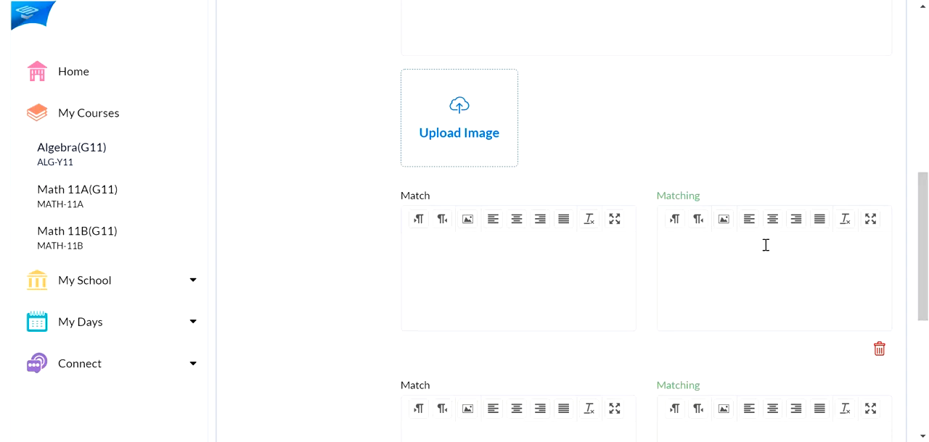
pyautogui.click(436, 245)
pyautogui.write('BIG')
pyautogui.click(695, 258)
pyautogui.write('A LARGE ITEM')
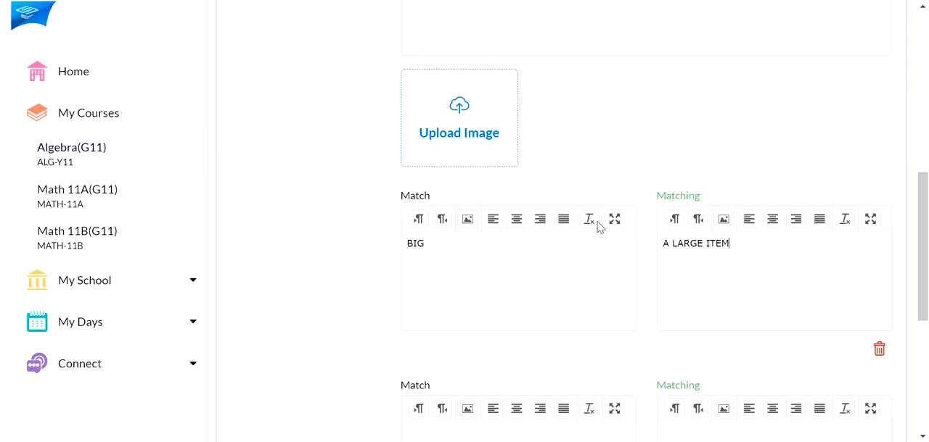
# Fill Question 3's second matching pair with EXPENSIVE and COSTS A LOT OF MONEY
pyautogui.scroll(-3, 598, 227)
pyautogui.click(464, 215)
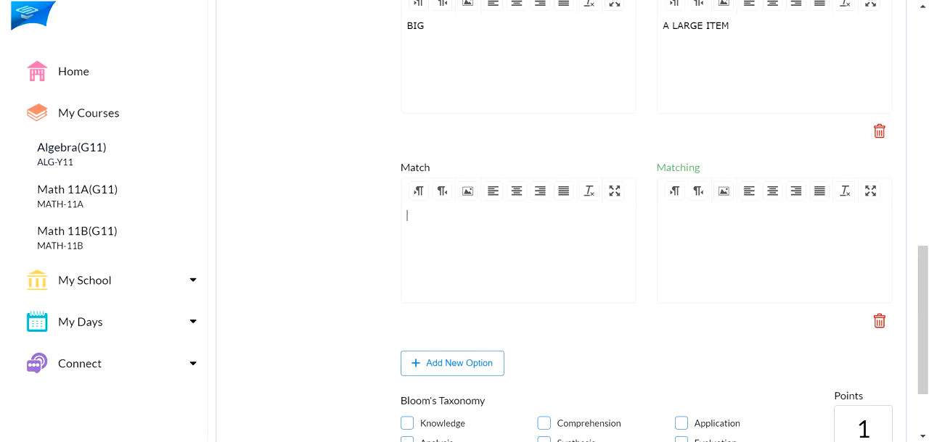
pyautogui.write('EXPENSIVE')
pyautogui.click(692, 227)
pyautogui.write('COSTS A LOT OF MONEY')
# Add a third matching pair to Question 3, linking TINY with VERY SMALL OBJECT
pyautogui.click(452, 363)
pyautogui.scroll(-1, 559, 244)
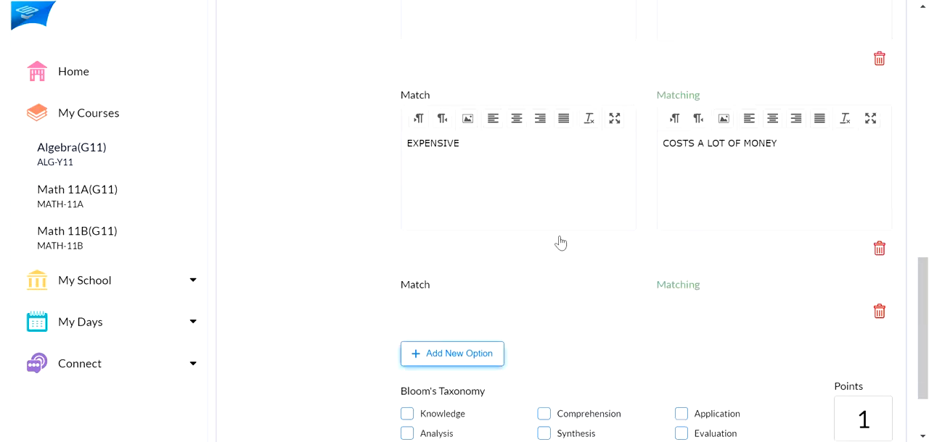
pyautogui.scroll(-1, 550, 299)
pyautogui.click(550, 299)
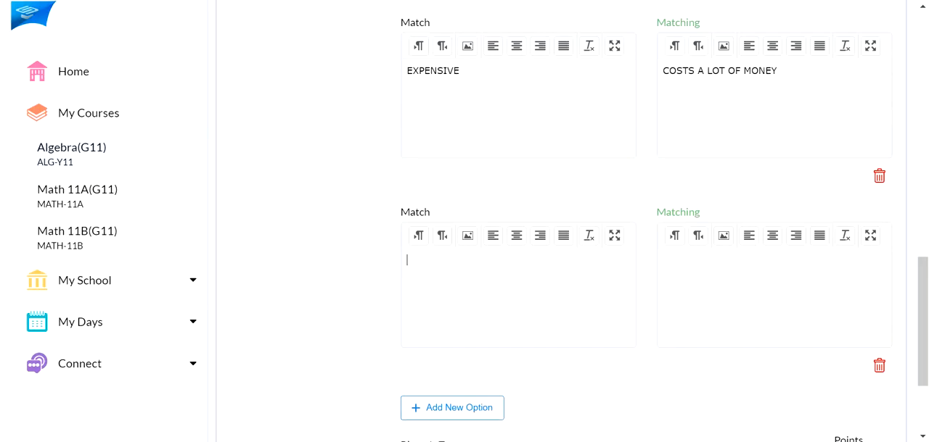
pyautogui.write('TINY')
pyautogui.click(689, 279)
pyautogui.write('VERY SMALL OBJECT')
# Tag Question 3 with Knowledge and Comprehension and make it worth 3 points
pyautogui.scroll(4, 631, 207)
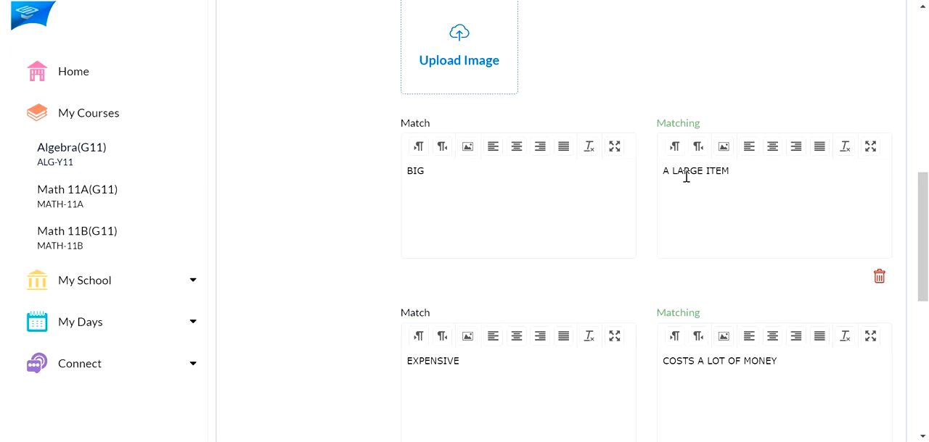
pyautogui.scroll(-1, 685, 176)
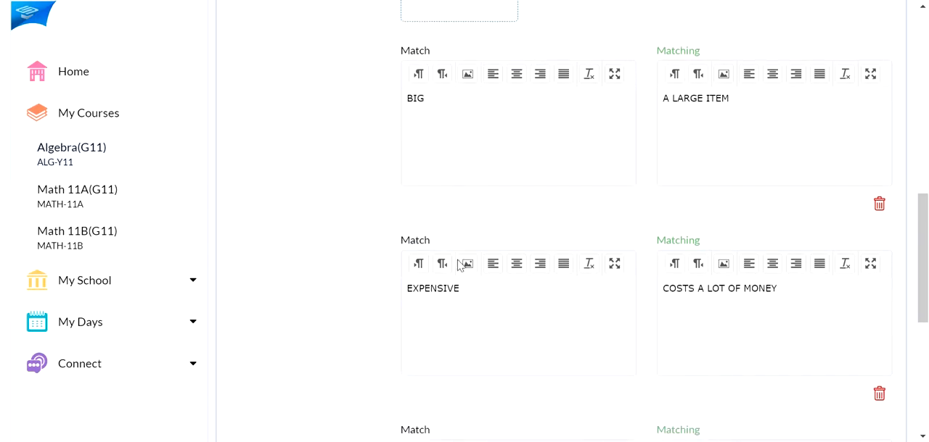
pyautogui.scroll(1, 691, 95)
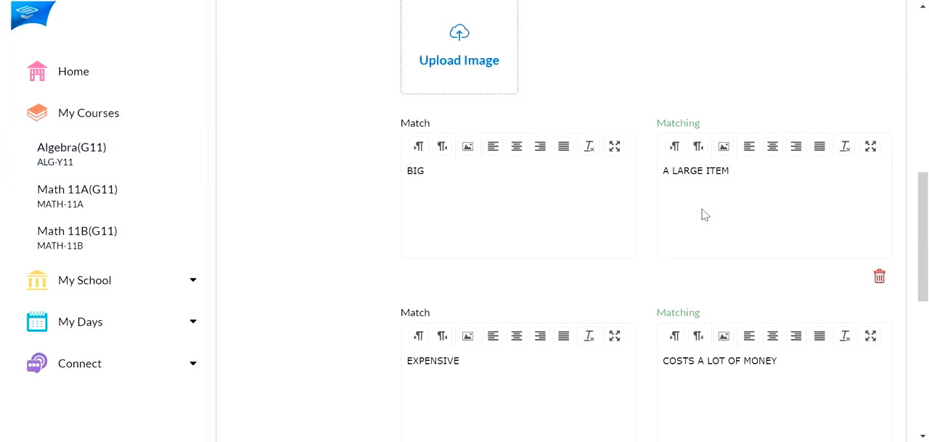
pyautogui.scroll(-2, 701, 213)
pyautogui.scroll(-4, 701, 213)
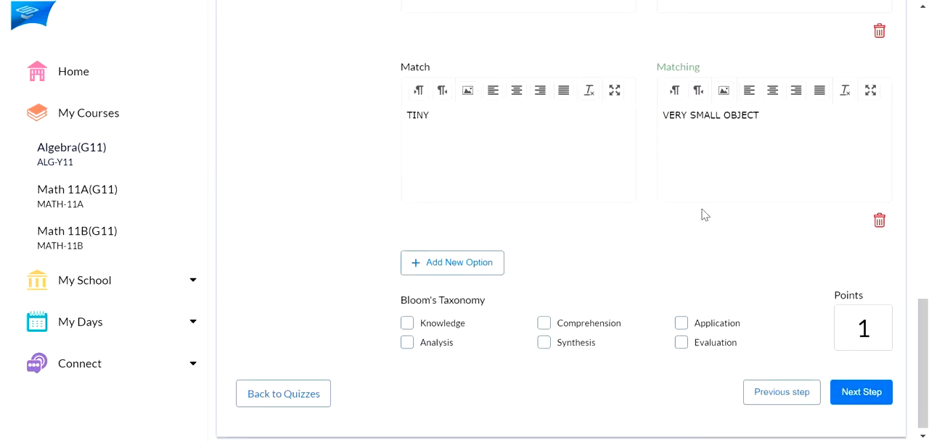
pyautogui.click(409, 325)
pyautogui.click(546, 325)
pyautogui.doubleClick(849, 330)
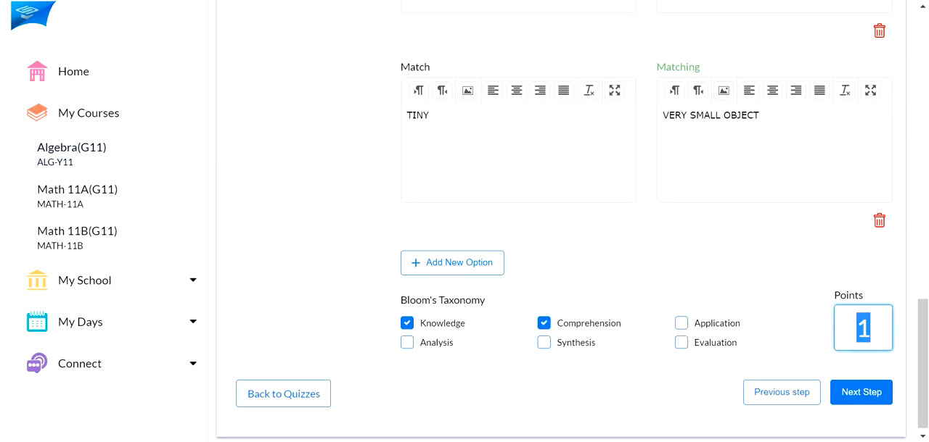
pyautogui.write('3')
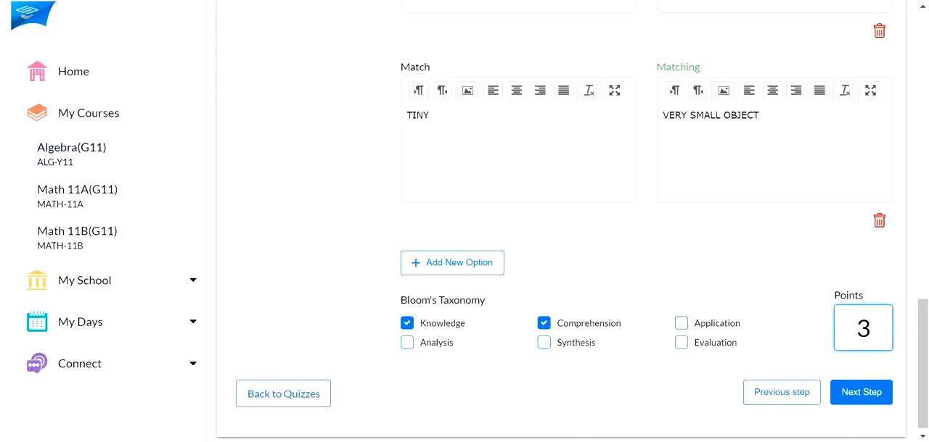
# Add a fourth question to the quiz and set its type to Multiselect
pyautogui.scroll(1, 701, 270)
pyautogui.scroll(4, 700, 269)
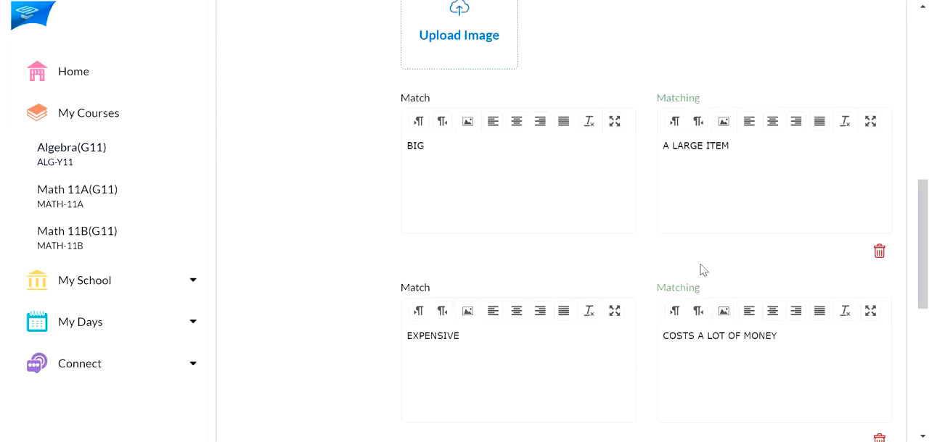
pyautogui.scroll(5, 701, 269)
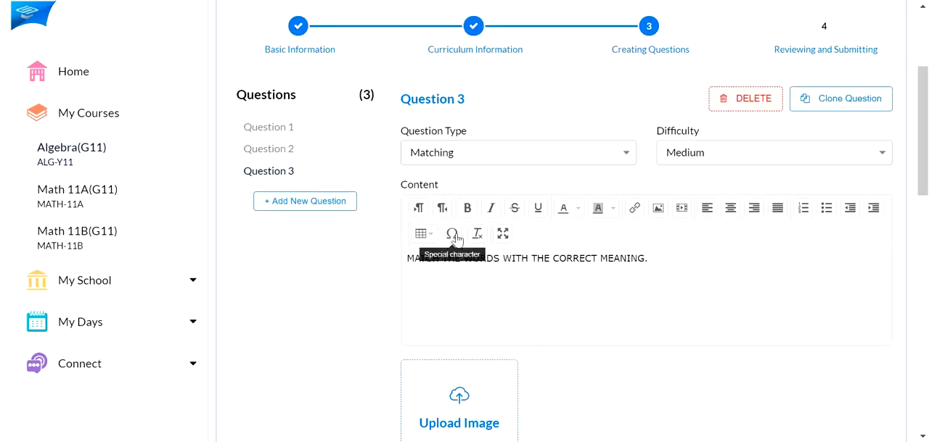
pyautogui.click(315, 208)
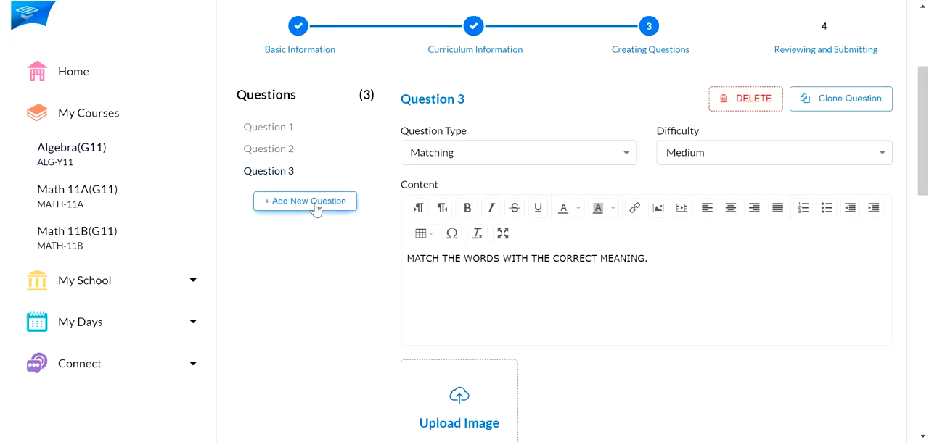
pyautogui.click(597, 162)
pyautogui.scroll(-1, 520, 211)
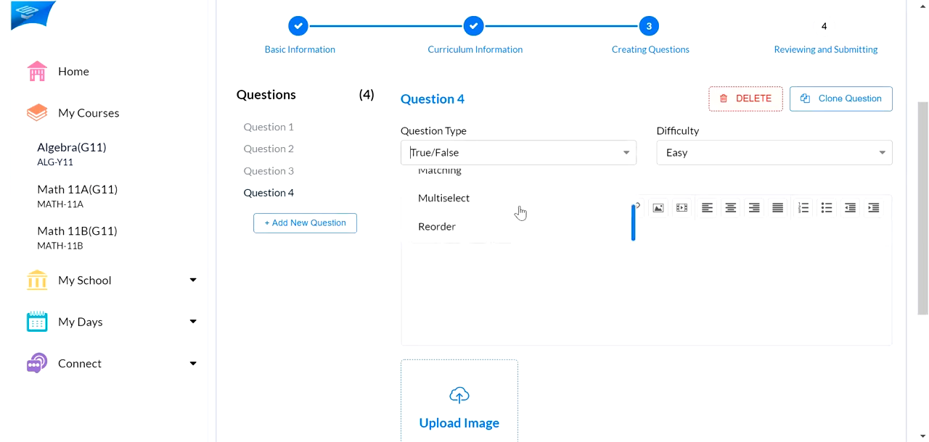
pyautogui.click(472, 201)
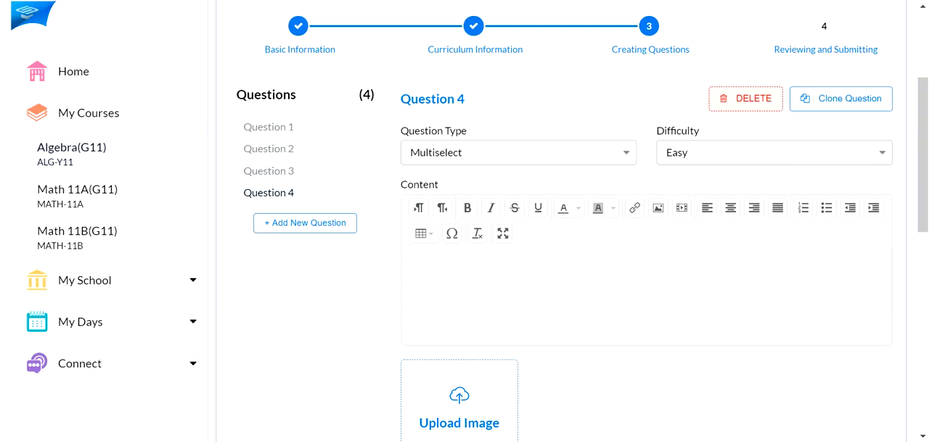
# Set Question 4's difficulty to Hard and enter CHOOSE ALL THE CORRECT ANSWERS. as its content
pyautogui.click(769, 167)
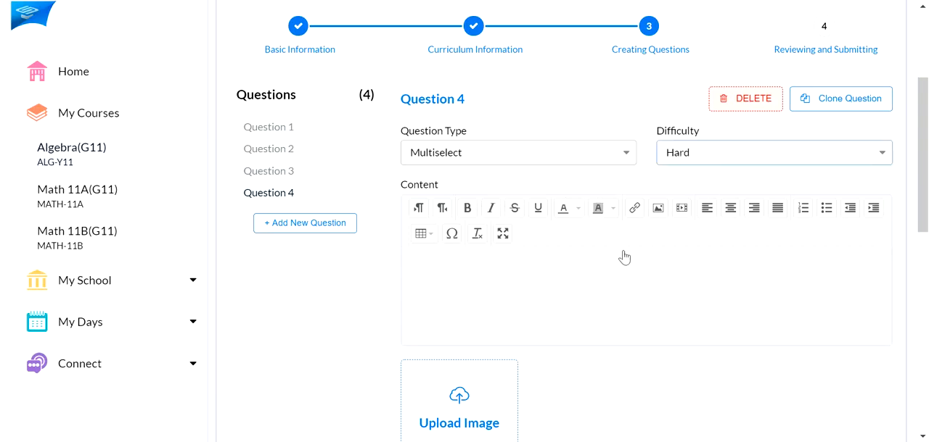
pyautogui.click(557, 292)
pyautogui.scroll(-1, 550, 284)
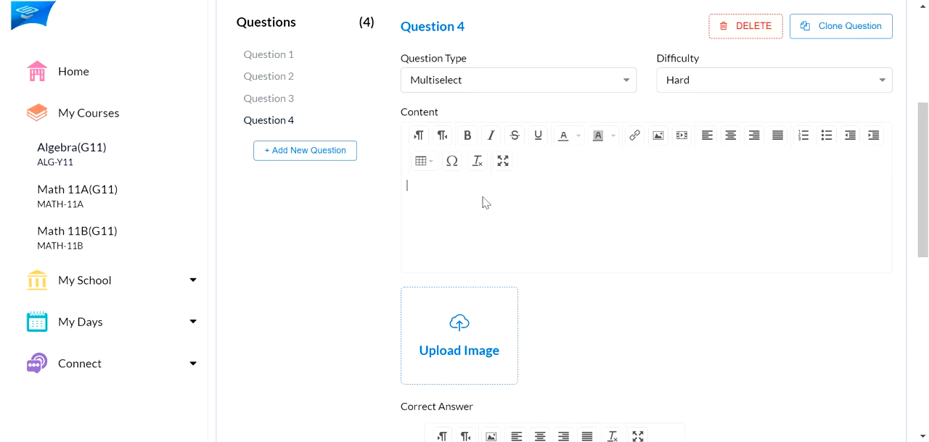
pyautogui.write('CHOOSE ALL THE CORRECT ANSWERS.')
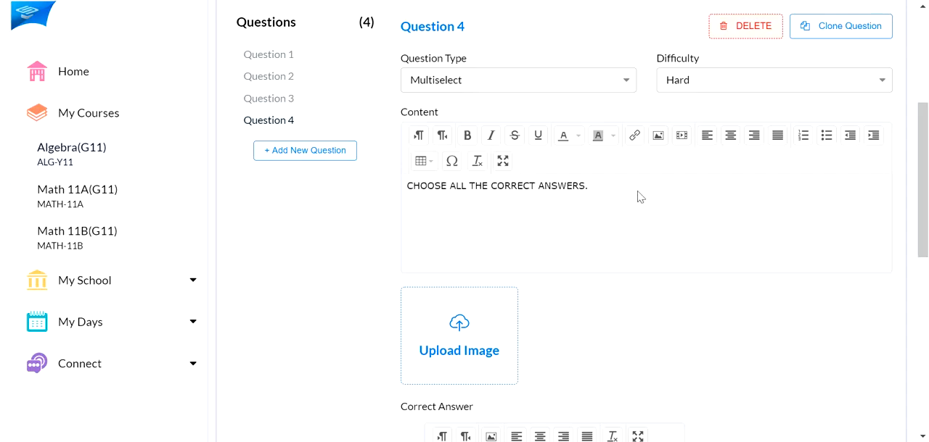
# Fill Question 4's first answer option with X + Y = 5, IF X = 2, THEN Y =3 on three lines
pyautogui.scroll(-2, 616, 185)
pyautogui.scroll(1, 563, 150)
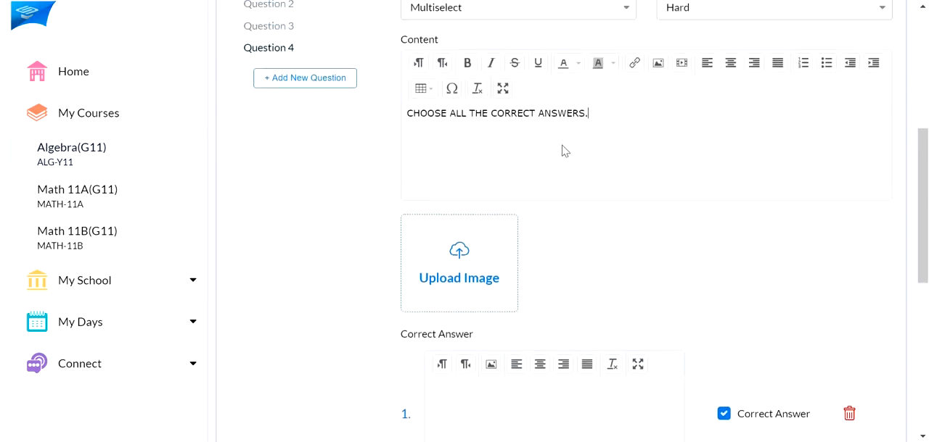
pyautogui.scroll(-2, 563, 150)
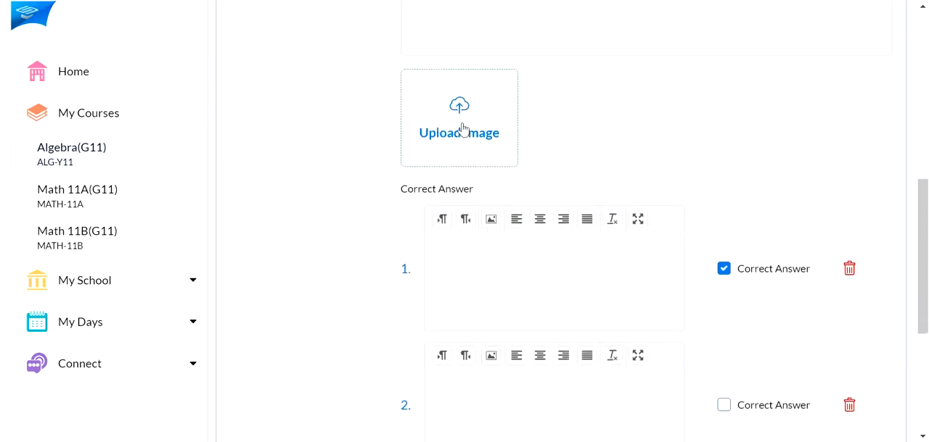
pyautogui.scroll(-1, 462, 130)
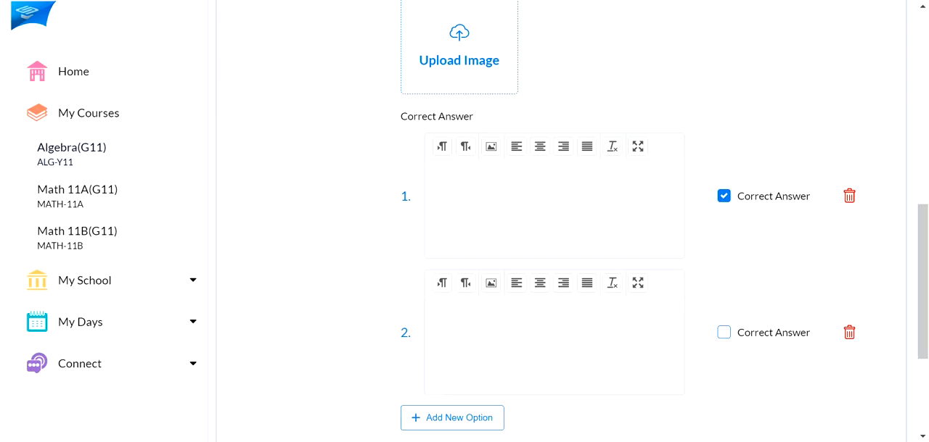
pyautogui.click(549, 200)
pyautogui.write('X =')
pyautogui.press('BackSpace')
pyautogui.press('BackSpace')
pyautogui.write('+ Y = 5')
pyautogui.press('Return')
pyautogui.write('IF X = 2')
pyautogui.press('Return')
pyautogui.write('THEN Y =')
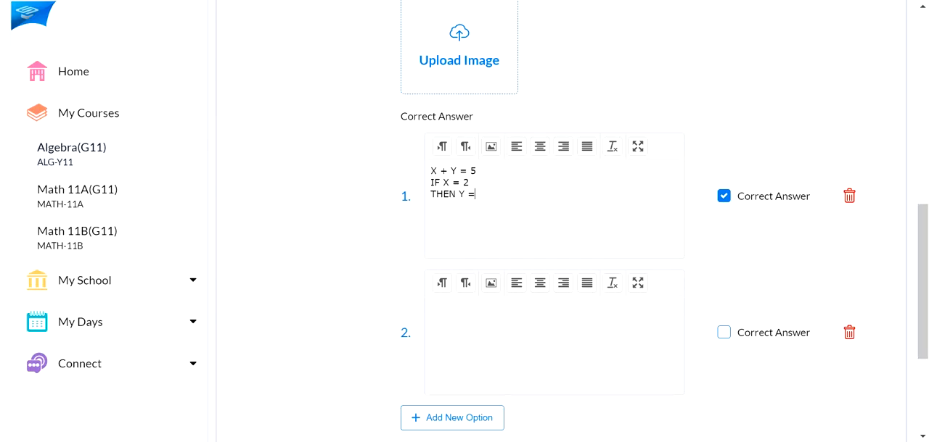
pyautogui.write('3')
# Fill Question 4's second answer option with X + Y = 12, IF X = 5, THEN Y = 10 on three lines
pyautogui.scroll(-1, 556, 201)
pyautogui.click(431, 234)
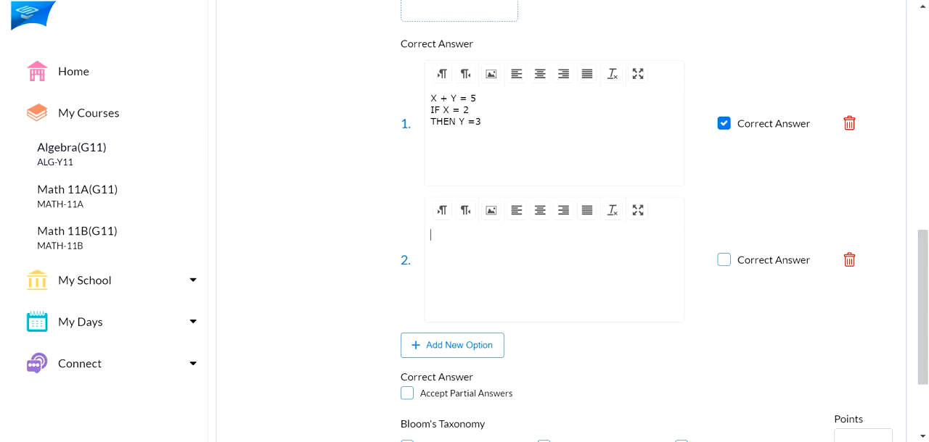
pyautogui.write('X + Y')
pyautogui.write('= 12')
pyautogui.press('Return')
pyautogui.write('IF X = 5')
pyautogui.press('Return')
pyautogui.write('THEN Y = 1')
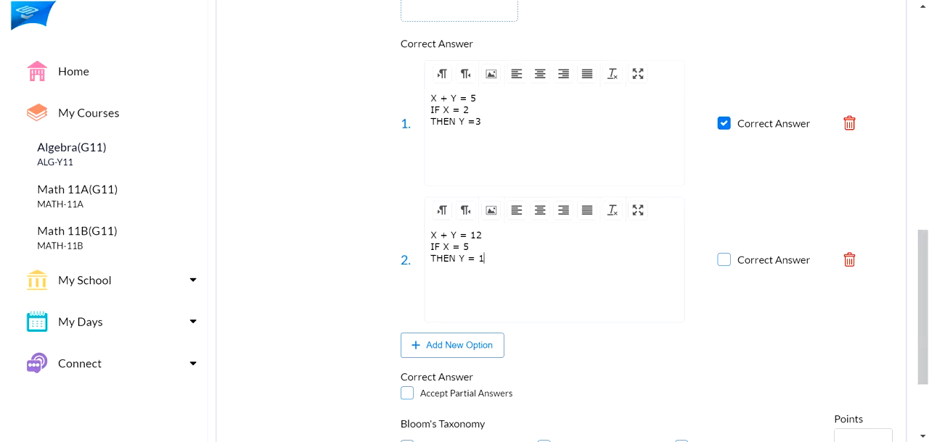
pyautogui.write('0')
# Add a third answer option to Question 4 reading X - Y = 7, IF Y = 3, THEN X = 4
pyautogui.scroll(-1, 534, 236)
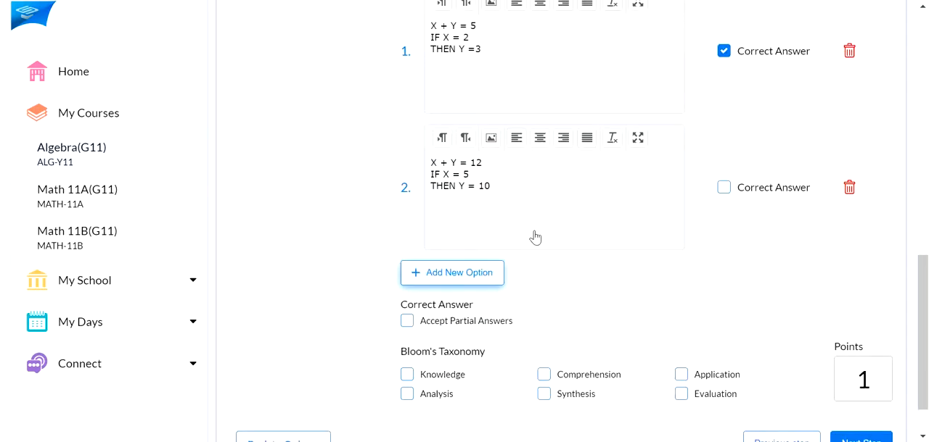
pyautogui.click(448, 290)
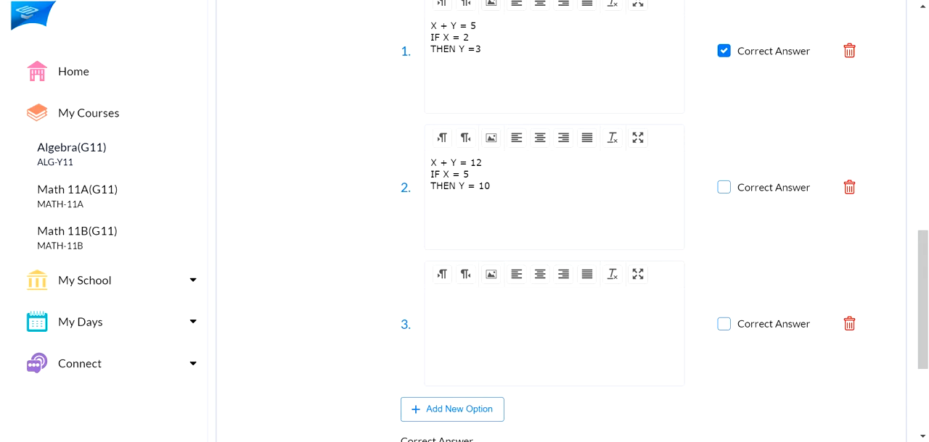
pyautogui.write('X - Y = 7')
pyautogui.press('Return')
pyautogui.write('IF Y = 3')
pyautogui.press('Return')
pyautogui.write('THEN X = 4')
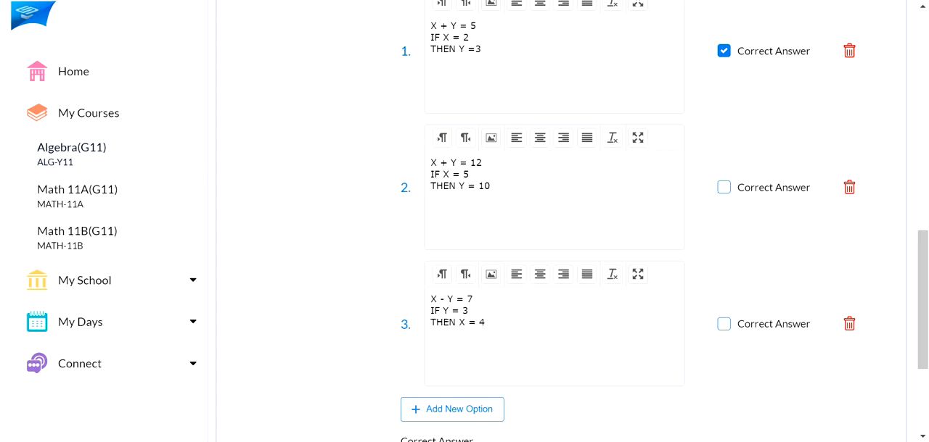
# Add a fourth answer option to Question 4 reading X + Y = 24, IF Y = 4, THEN X = 20
pyautogui.scroll(-1, 559, 317)
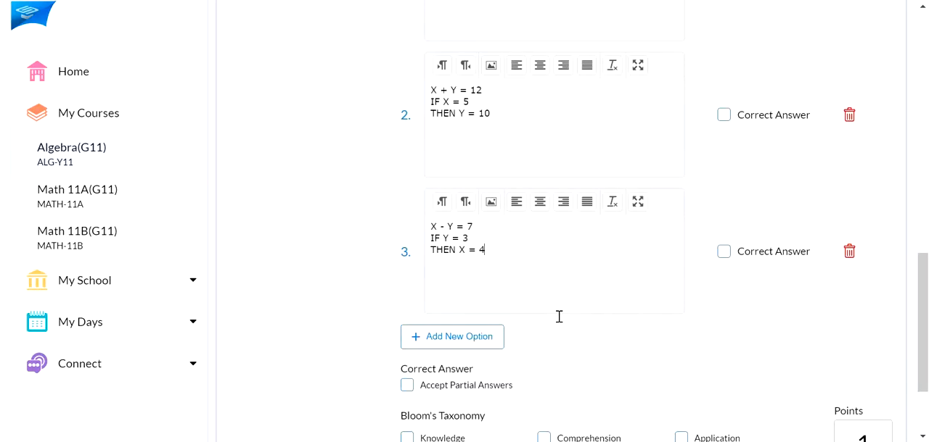
pyautogui.scroll(1, 514, 336)
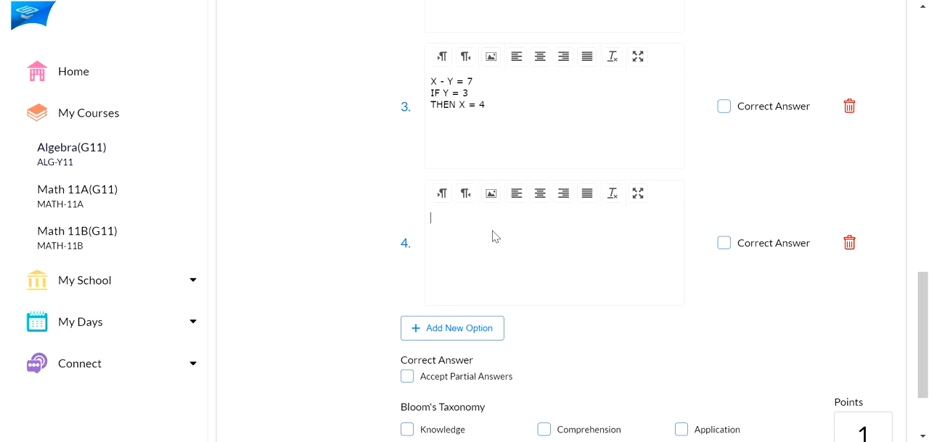
pyautogui.write('X + Y = 24')
pyautogui.write('THEN X = 20')
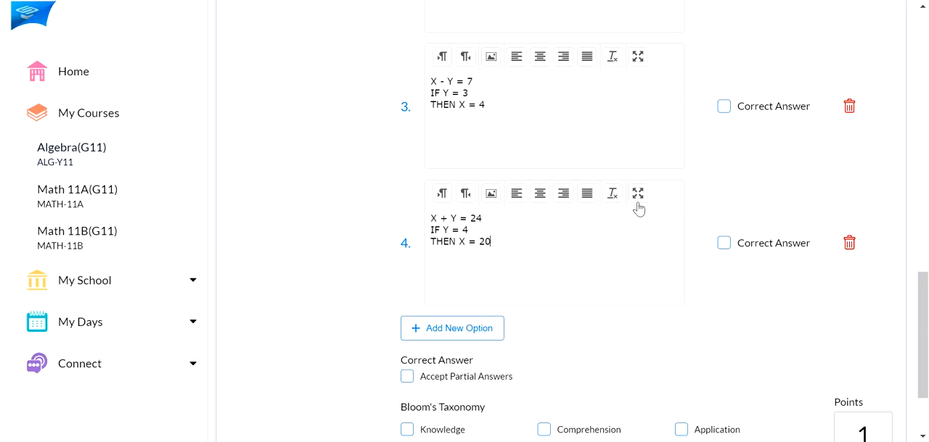
# Review Question 4's answer options and mark option 4 as a correct answer too
pyautogui.scroll(5, 631, 211)
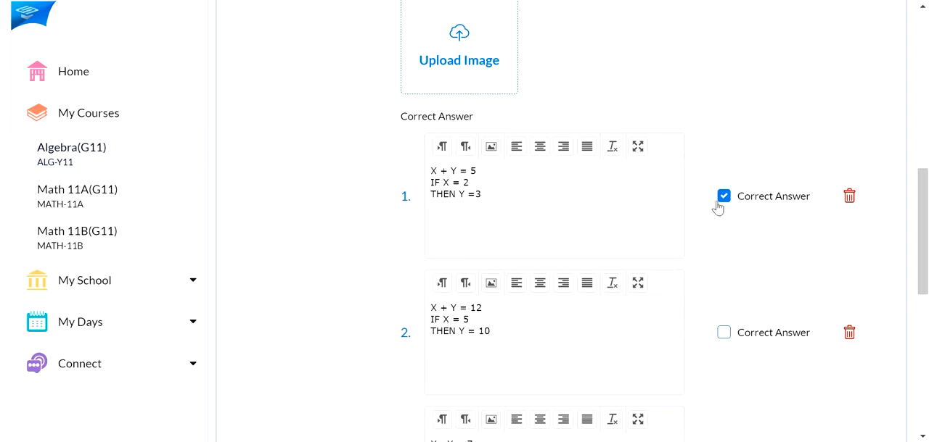
pyautogui.scroll(-4, 727, 205)
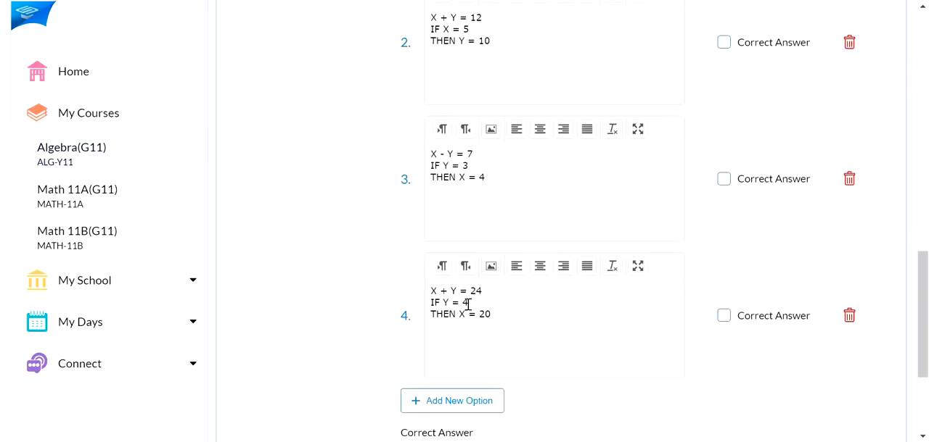
pyautogui.scroll(2, 724, 321)
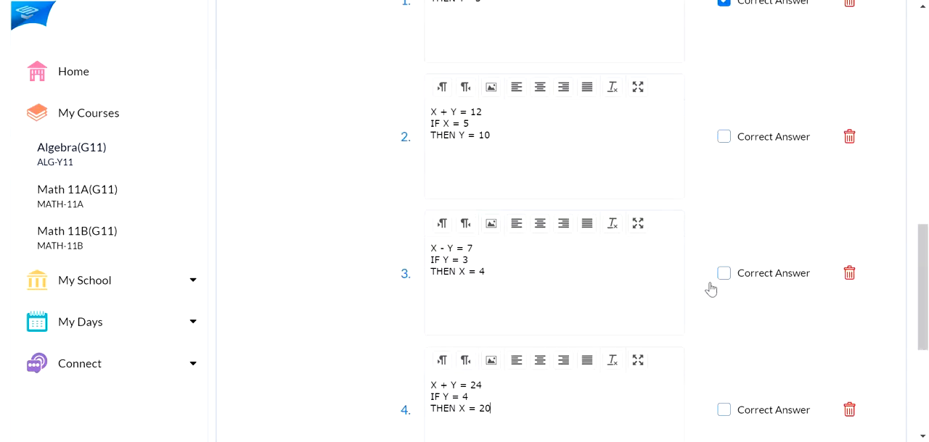
pyautogui.scroll(2, 713, 276)
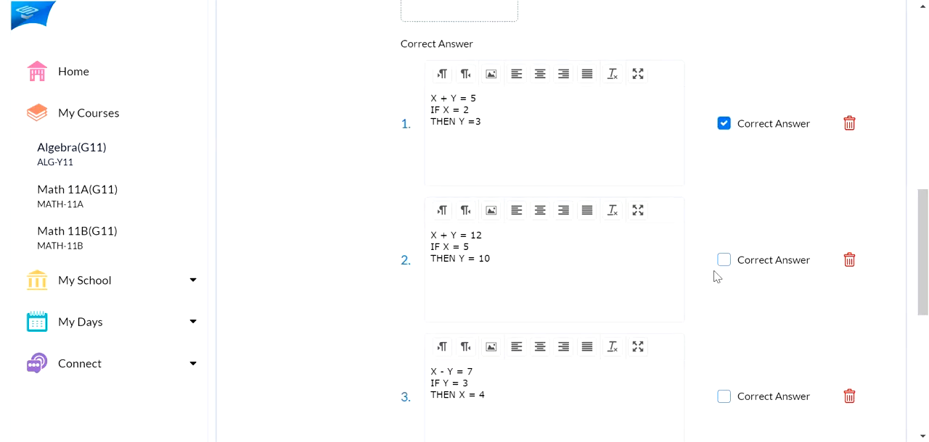
pyautogui.scroll(4, 713, 275)
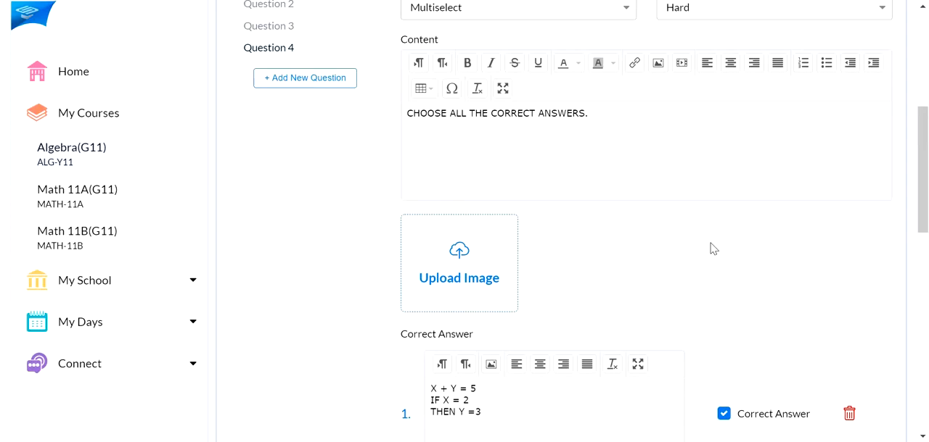
pyautogui.scroll(-2, 713, 249)
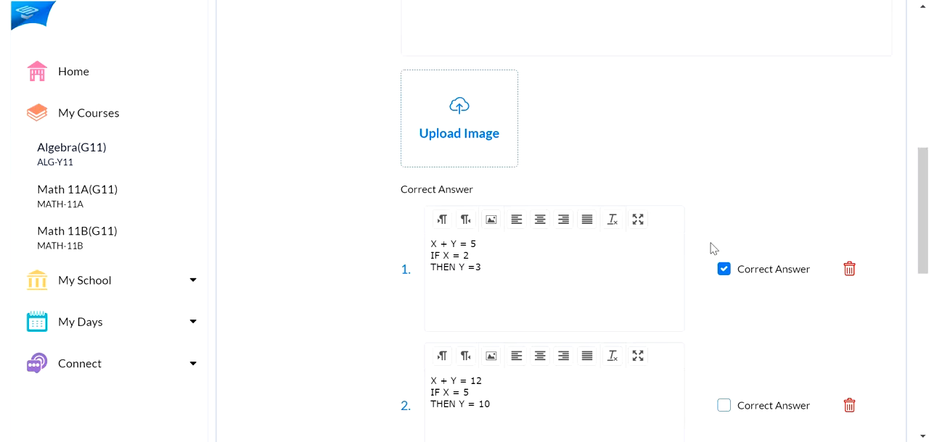
pyautogui.scroll(-6, 713, 249)
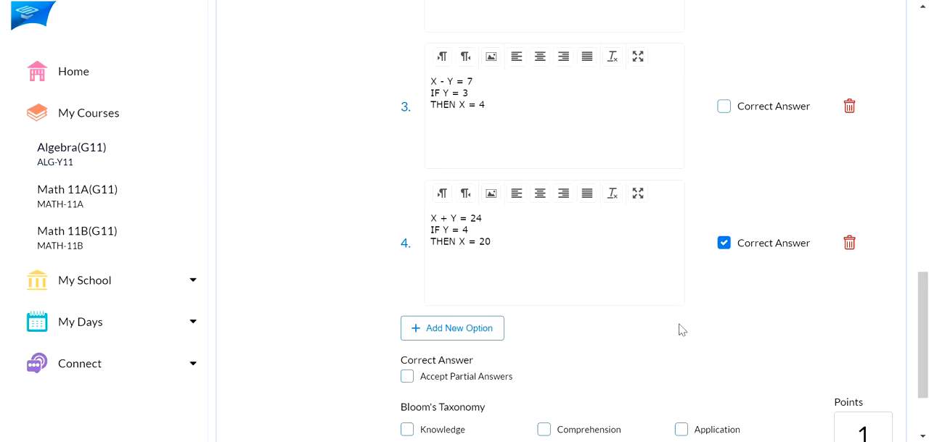
# Make Question 4 worth 2 points and tag it with Knowledge and Comprehension
pyautogui.scroll(4, 759, 247)
pyautogui.scroll(-3, 746, 203)
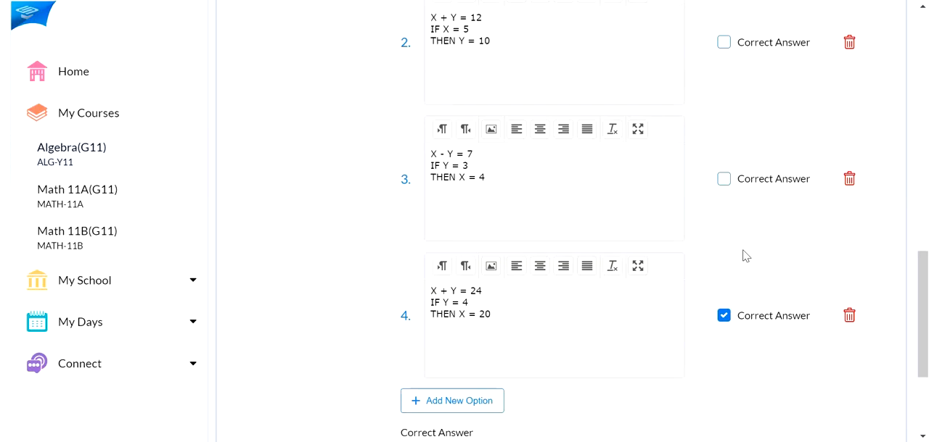
pyautogui.scroll(-2, 745, 256)
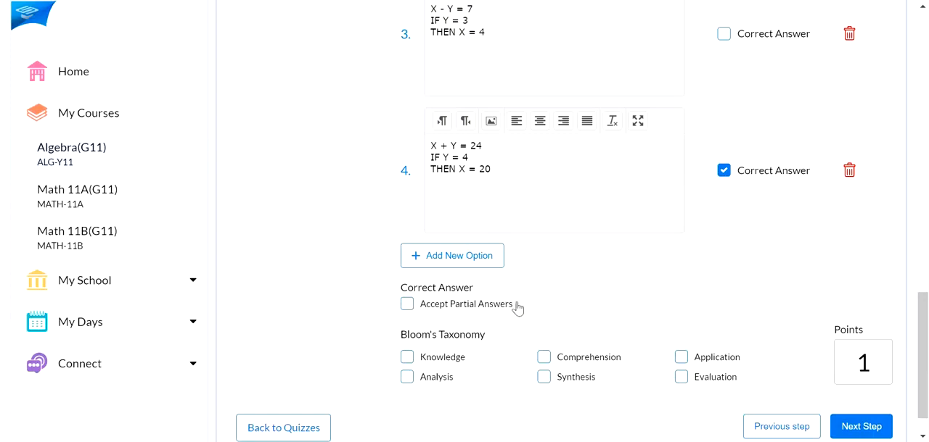
pyautogui.scroll(5, 532, 305)
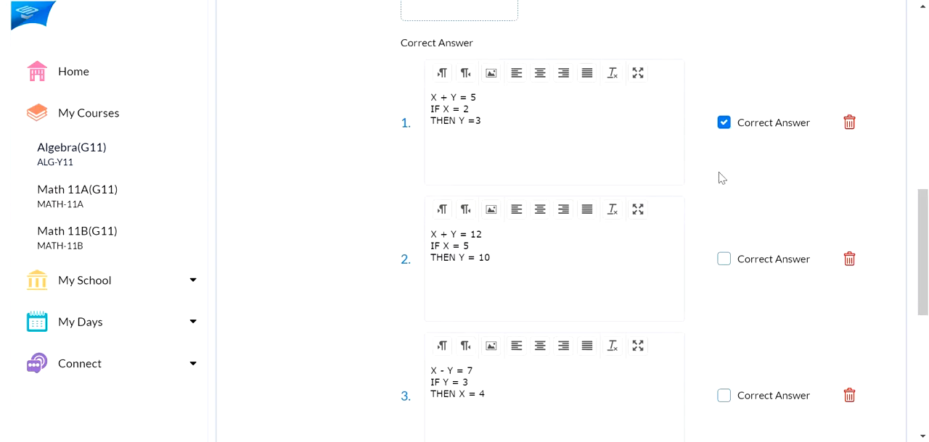
pyautogui.scroll(-4, 720, 176)
pyautogui.scroll(-2, 720, 178)
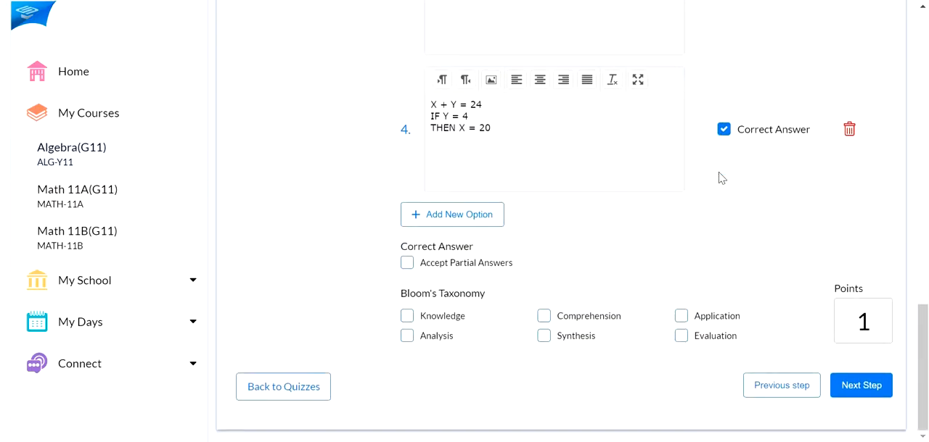
pyautogui.doubleClick(858, 321)
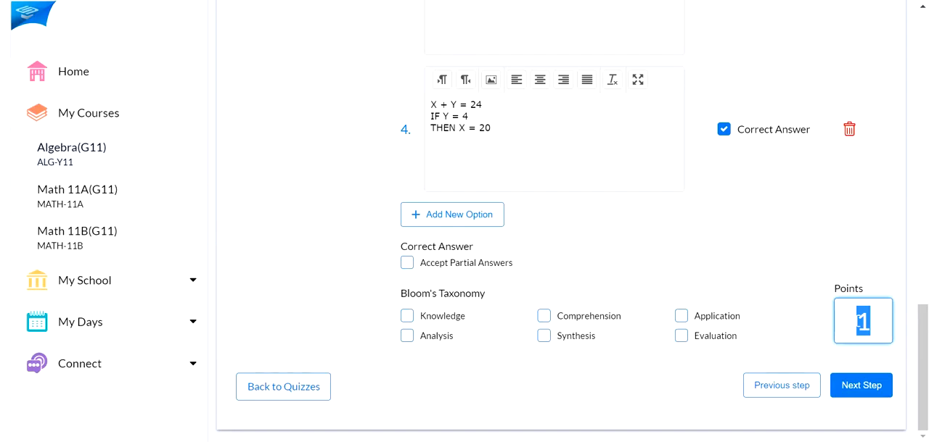
pyautogui.write('2')
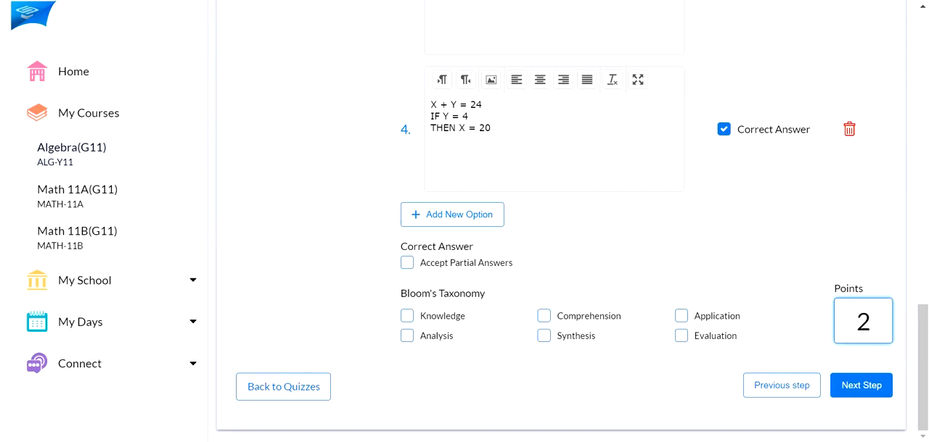
pyautogui.click(407, 316)
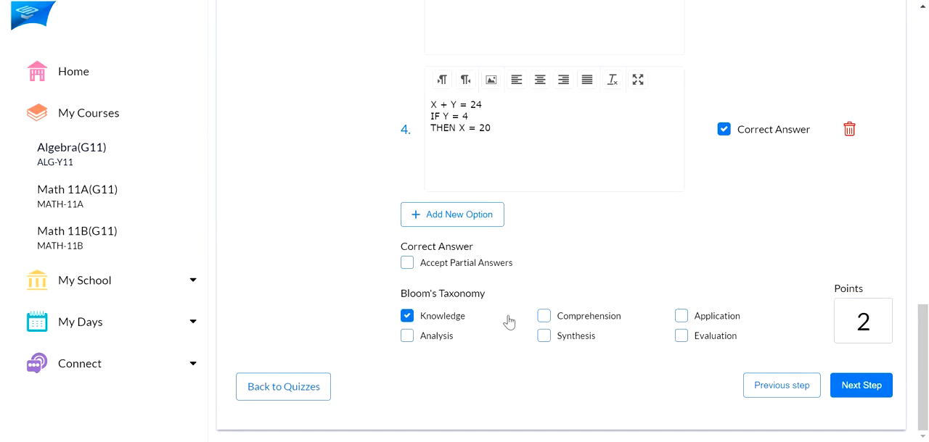
pyautogui.click(544, 316)
# Add a fifth question to the quiz and set its type to Reorder
pyautogui.scroll(10, 603, 324)
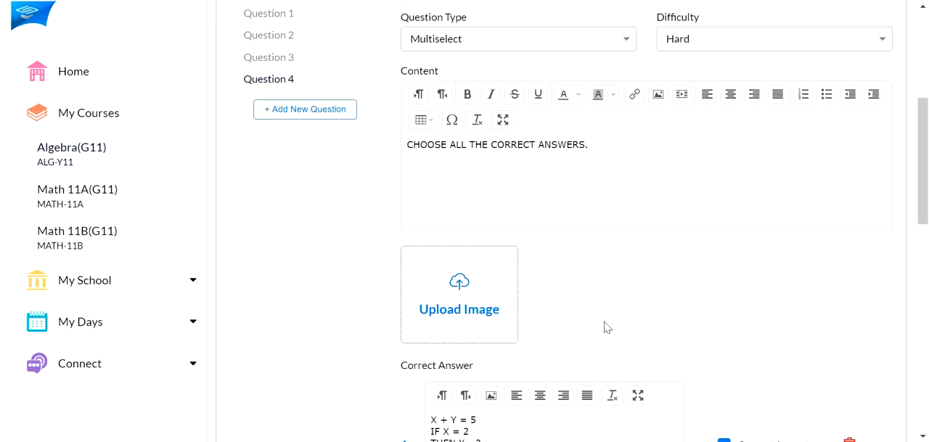
pyautogui.click(311, 116)
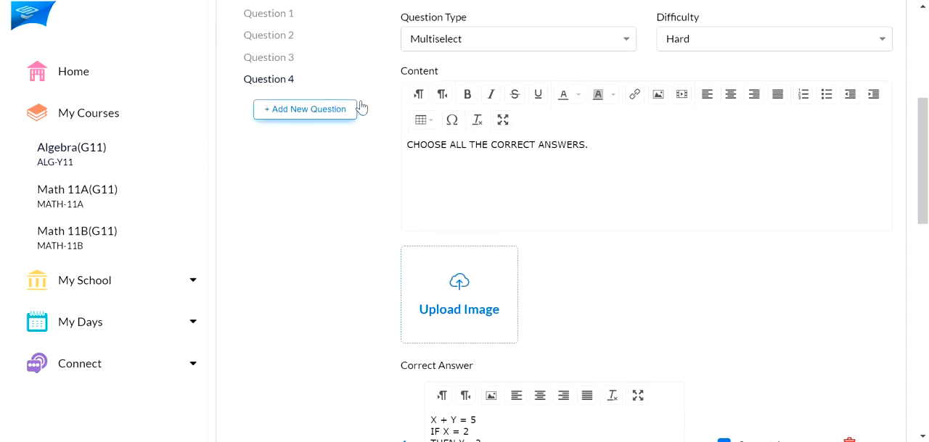
pyautogui.click(593, 45)
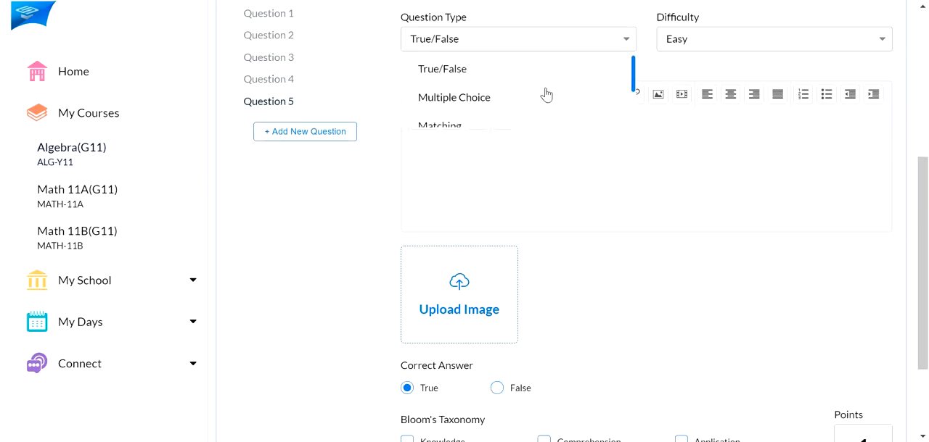
pyautogui.scroll(-2, 545, 93)
pyautogui.scroll(1, 439, 126)
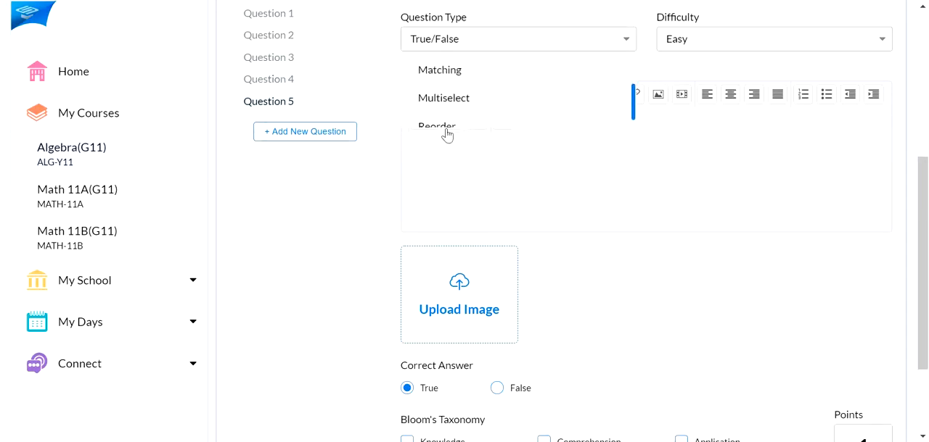
# Write Question 5's content as ORDER THE NUMBERS FROM THE SMALLEST TO THE LARGEST
pyautogui.click(504, 191)
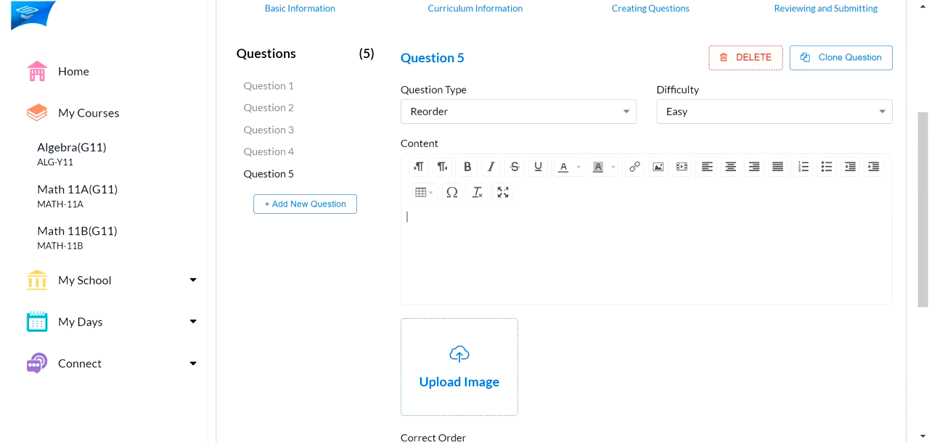
pyautogui.write('ORDER THE NUMBERS A')
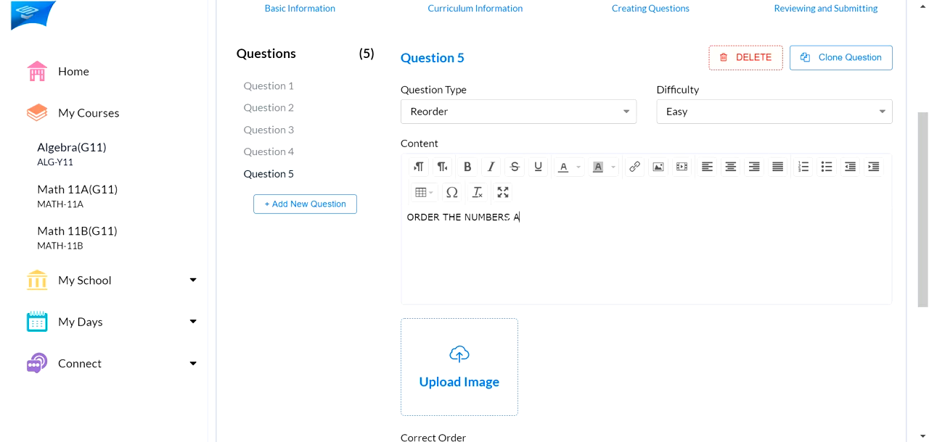
pyautogui.press('BackSpace')
pyautogui.write('FROM THE SMALLEST TO THE LARGEST.')
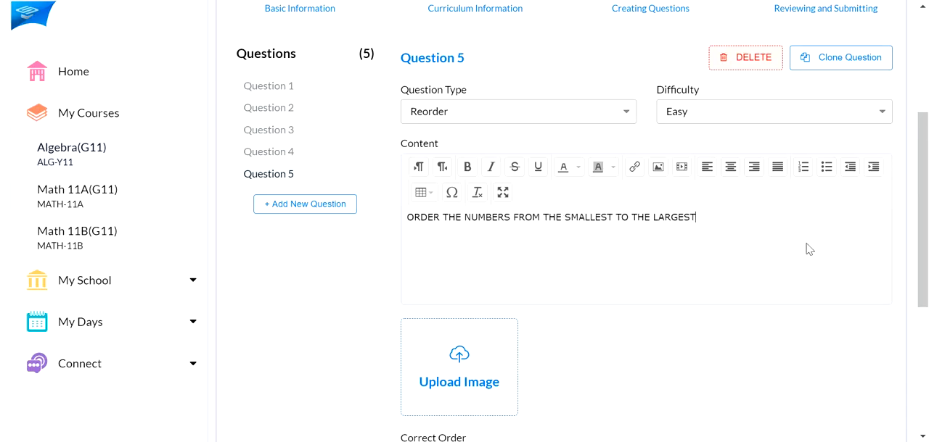
# Enter 1/4 and 1/2 as the first two items of Question 5's correct order
pyautogui.scroll(-2, 432, 207)
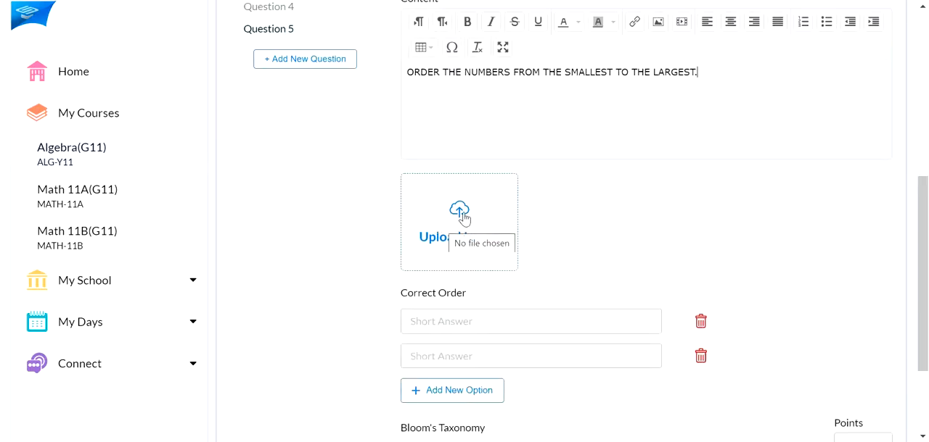
pyautogui.scroll(1, 460, 214)
pyautogui.scroll(-1, 459, 215)
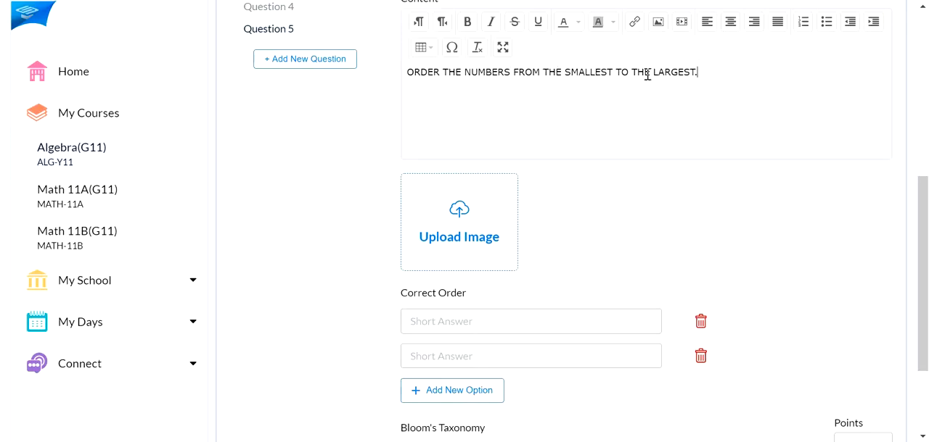
pyautogui.click(500, 319)
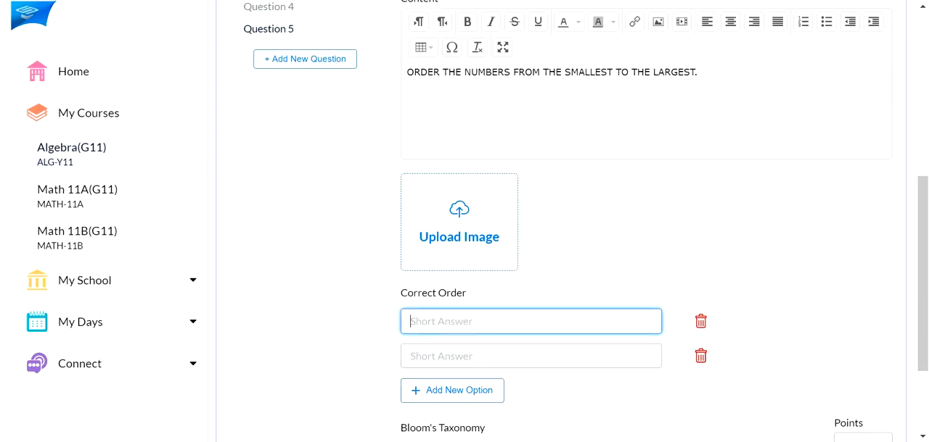
pyautogui.write('1/4')
pyautogui.click(526, 357)
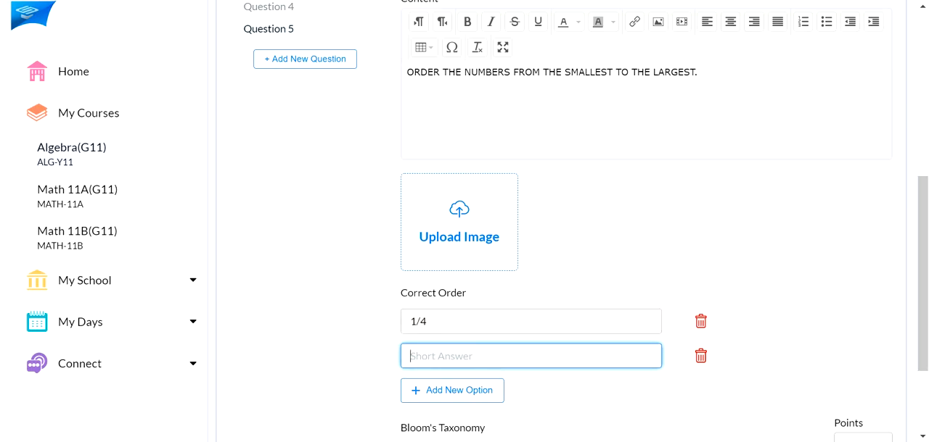
pyautogui.write('1/2')
# Add three more options to Question 5's correct order: 3, 7 and 9
pyautogui.click(483, 391)
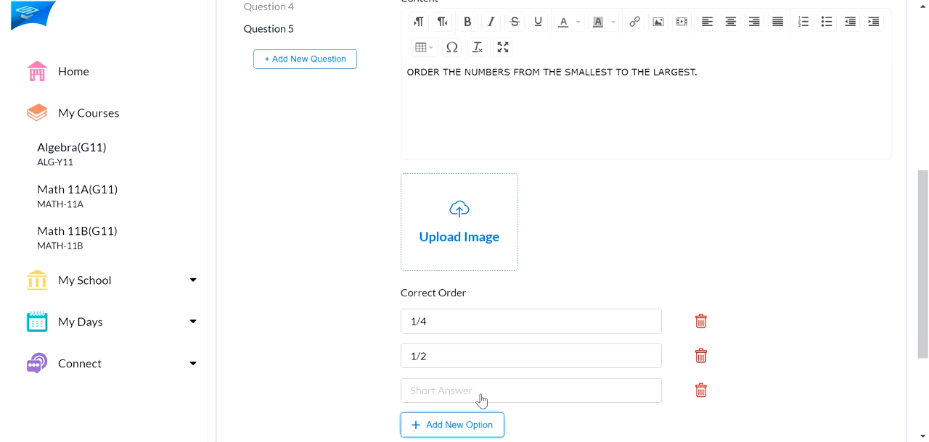
pyautogui.click(480, 395)
pyautogui.write('3')
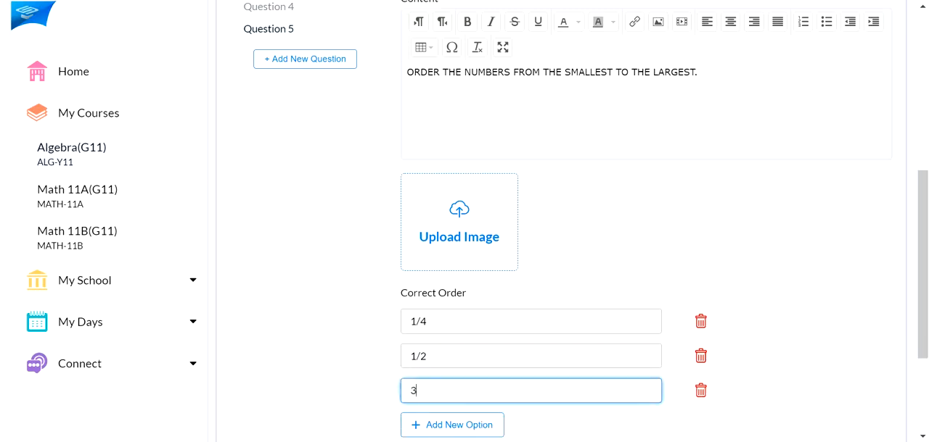
pyautogui.scroll(-2, 486, 389)
pyautogui.click(461, 293)
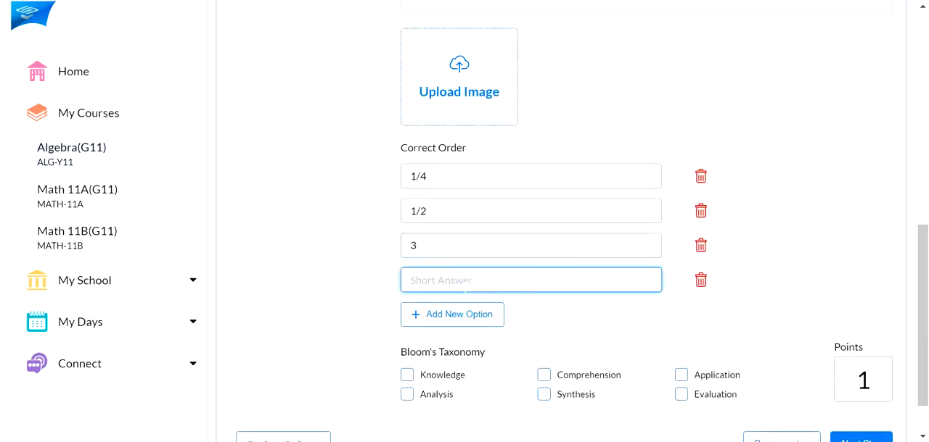
pyautogui.write('7')
pyautogui.click(459, 318)
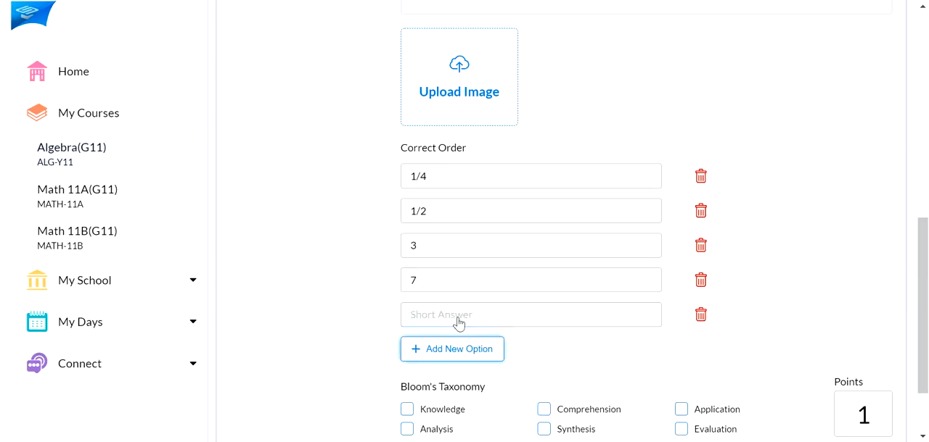
pyautogui.click(458, 320)
pyautogui.write('9')
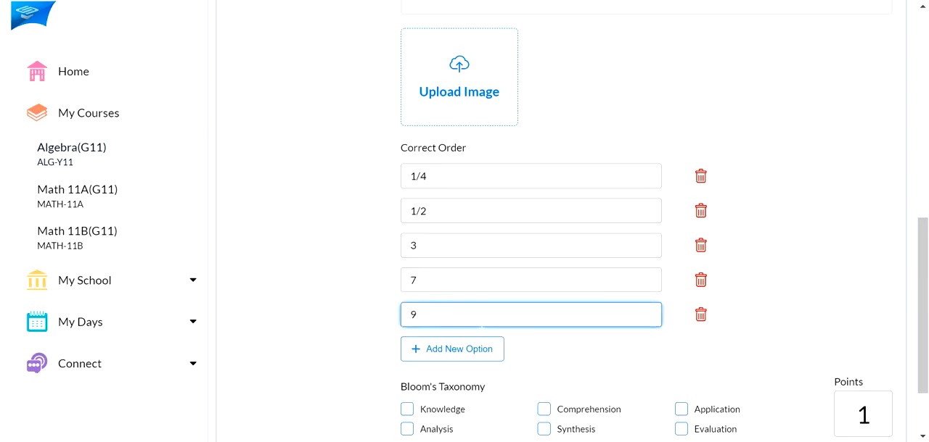
# Review Question 5's correct order and make the question worth 5 points
pyautogui.scroll(1, 626, 314)
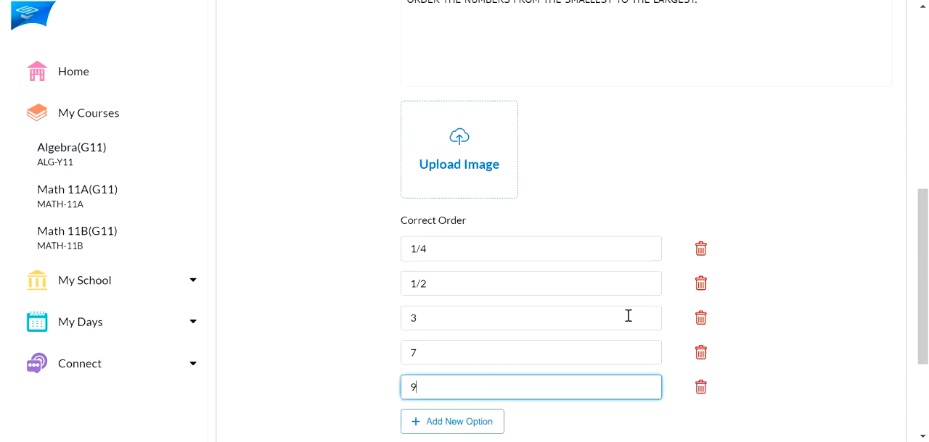
pyautogui.scroll(2, 643, 283)
pyautogui.scroll(-2, 642, 291)
pyautogui.scroll(-2, 511, 232)
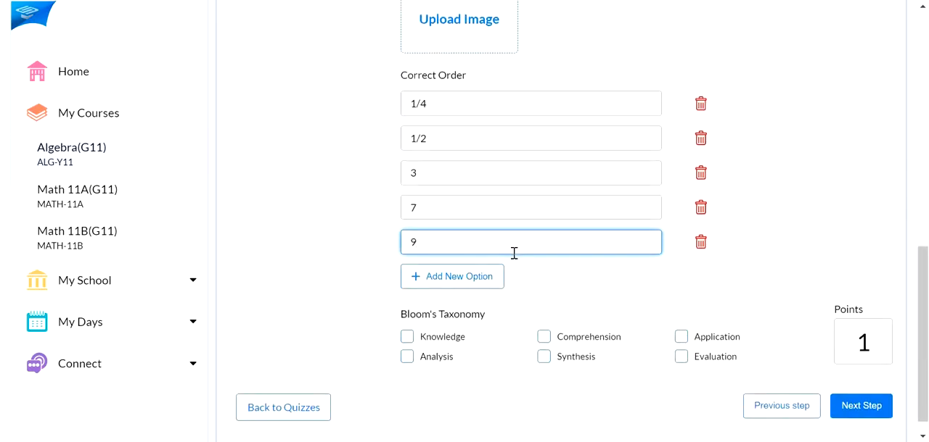
pyautogui.scroll(1, 513, 253)
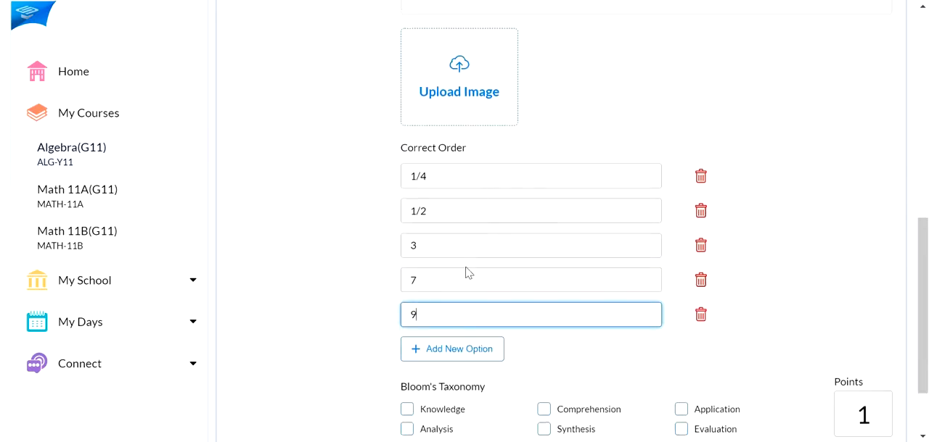
pyautogui.click(856, 415)
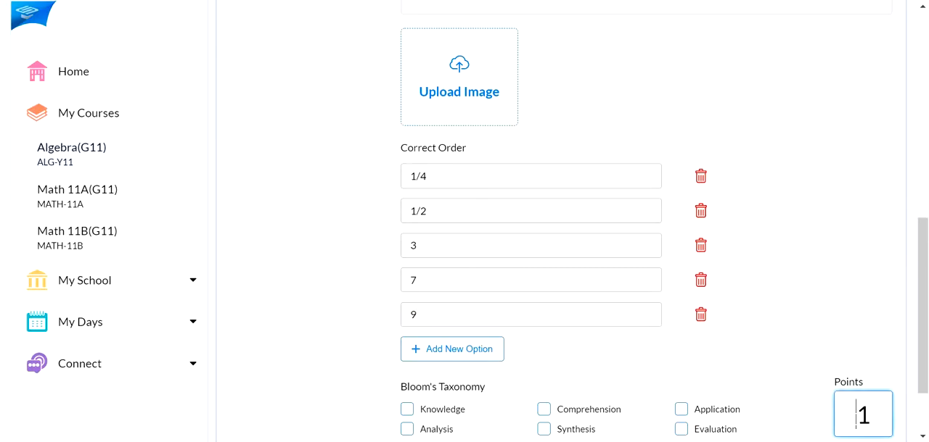
pyautogui.doubleClick(858, 415)
pyautogui.write('5')
pyautogui.click(867, 299)
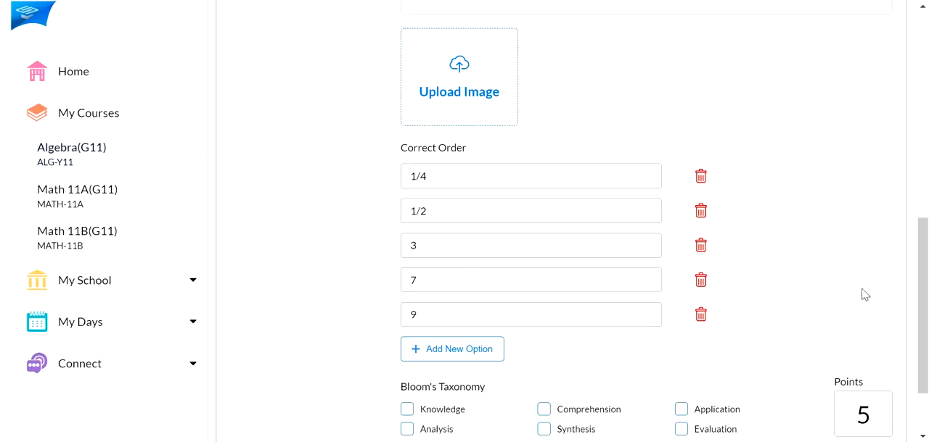
# Tag Question 5 with Knowledge, Comprehension, Application and Evaluation under Bloom's Taxonomy
pyautogui.scroll(4, 859, 290)
pyautogui.scroll(-4, 850, 285)
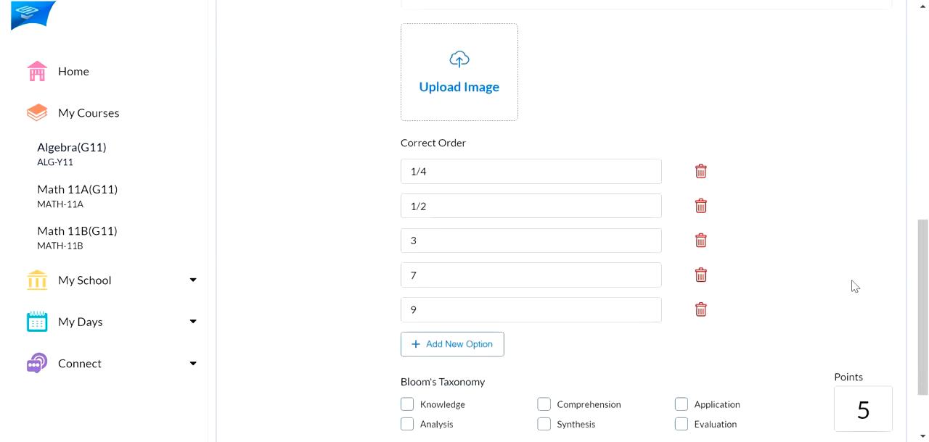
pyautogui.scroll(-1, 854, 286)
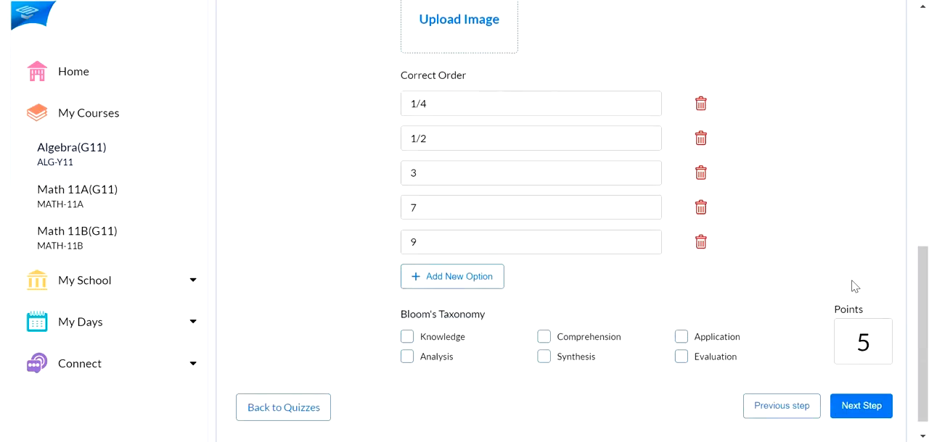
pyautogui.click(408, 338)
pyautogui.click(545, 339)
pyautogui.click(681, 339)
pyautogui.click(680, 357)
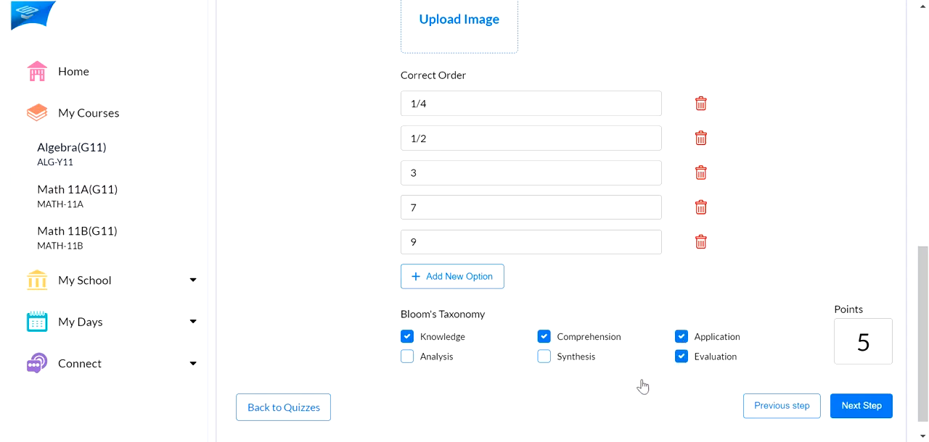
# Clone Question 5 to create a sixth question with the same content
pyautogui.scroll(6, 608, 410)
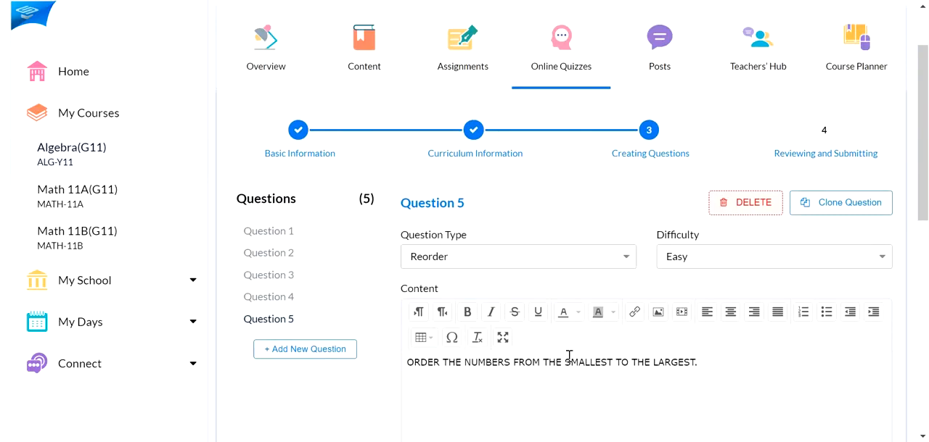
pyautogui.scroll(-1, 636, 265)
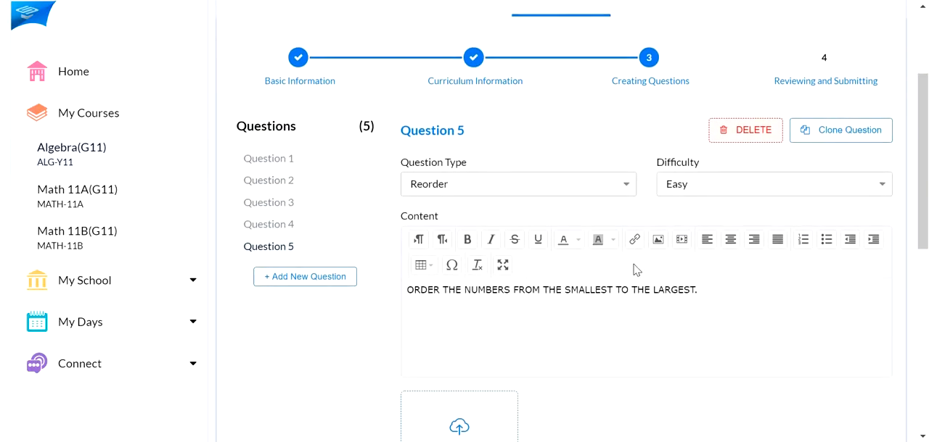
pyautogui.click(856, 142)
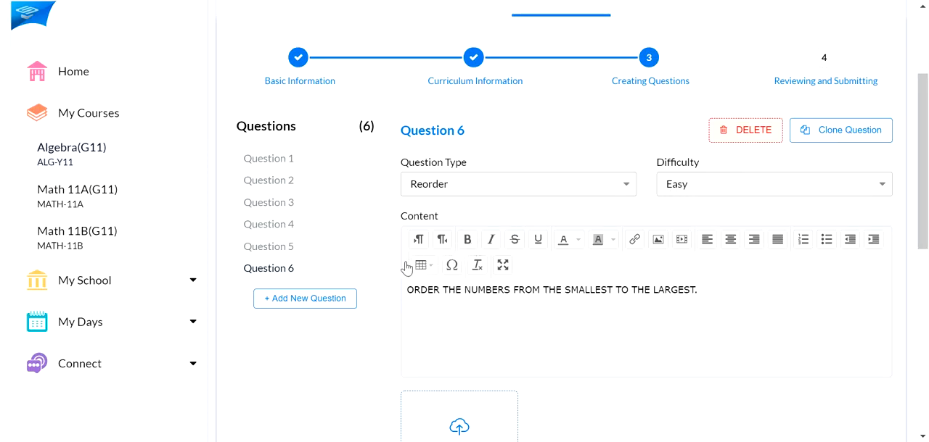
# Change Question 6's content to ORDER THE NUMBERS FROM THE LARGEST TO THE SMALLEST
pyautogui.scroll(-1, 406, 270)
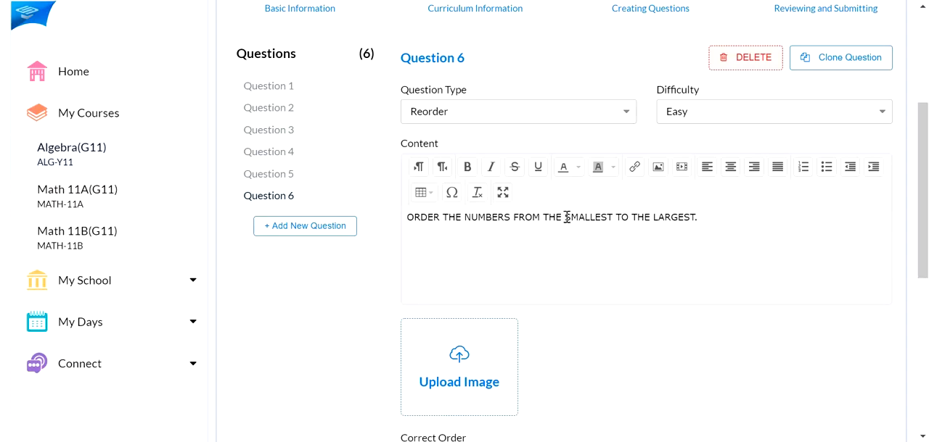
pyautogui.moveTo(565, 218); pyautogui.dragTo(697, 221)
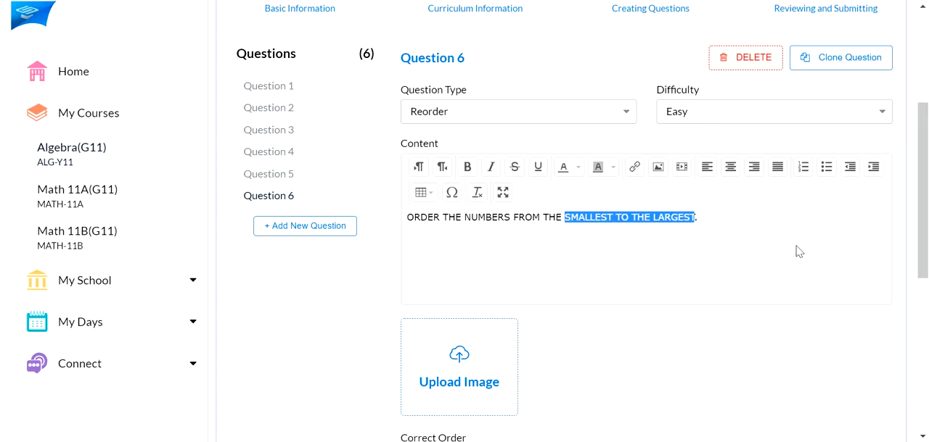
pyautogui.write('LARGEST TO THE SMALLEST')
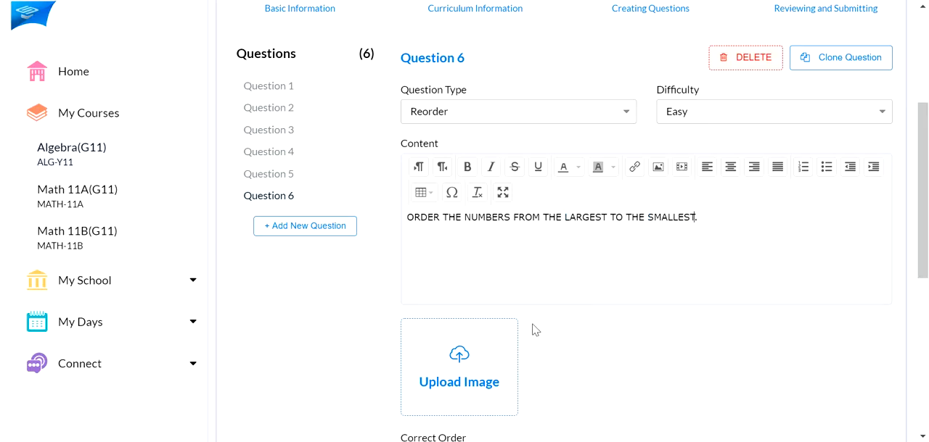
# Replace the first two items of Question 6's correct order with 24 and 17
pyautogui.press('Tab')
pyautogui.write('24')
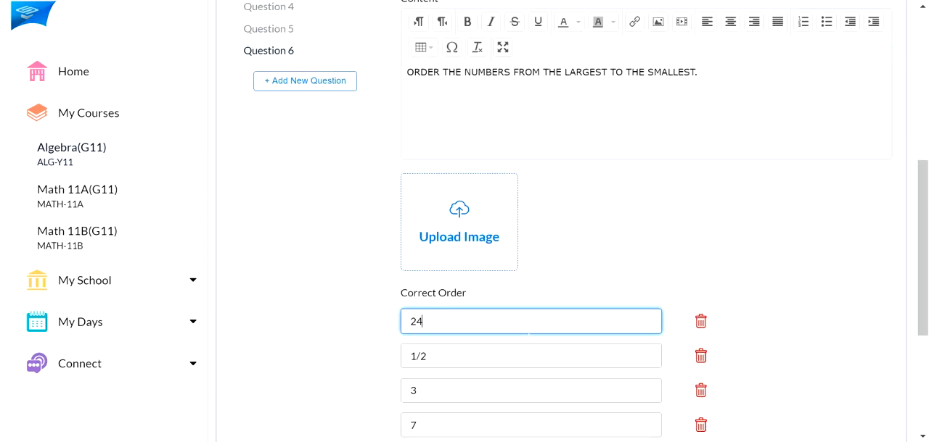
pyautogui.press('Tab')
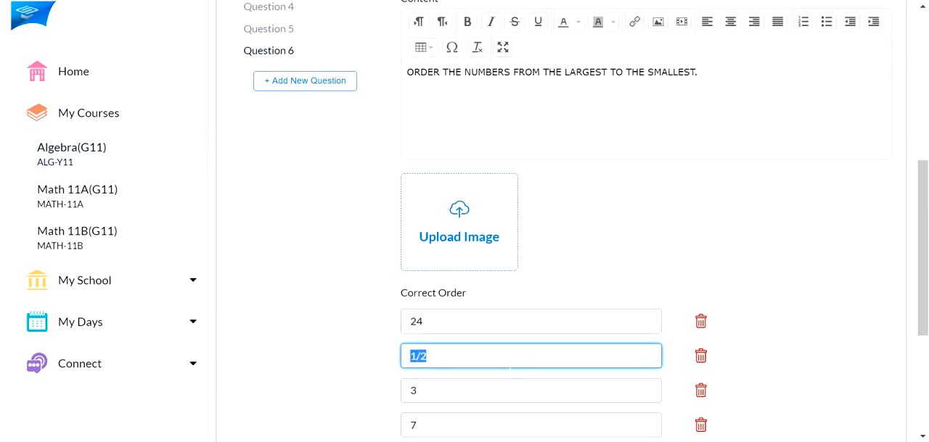
pyautogui.write('17')
pyautogui.press('Tab')
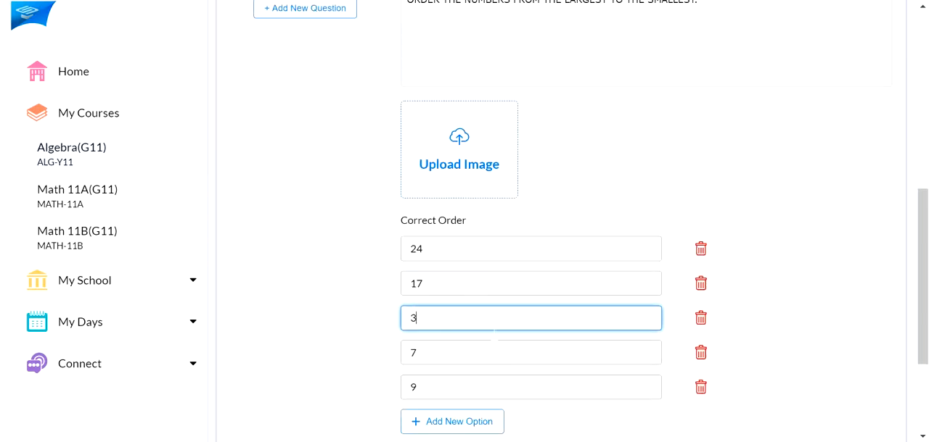
# Set the third item of Question 6's correct order to 13 and the fifth to 4
pyautogui.doubleClick(490, 325)
pyautogui.write('19')
pyautogui.press('BackSpace')
pyautogui.write('3')
pyautogui.click(489, 360)
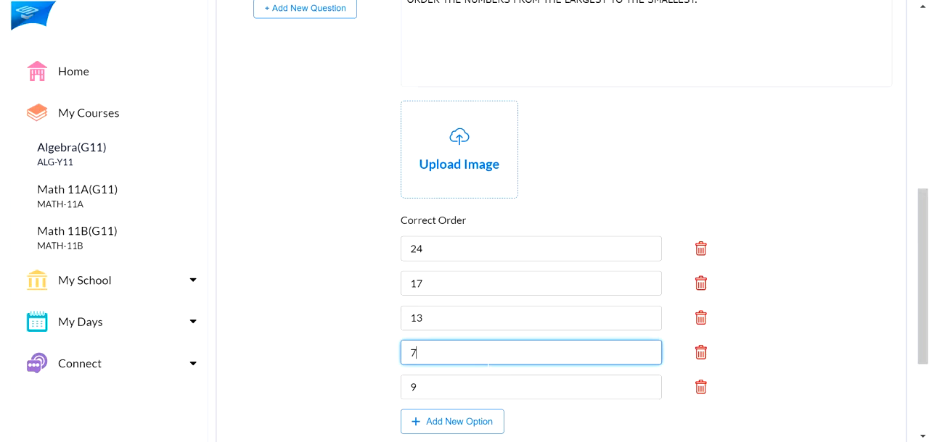
pyautogui.press('Tab')
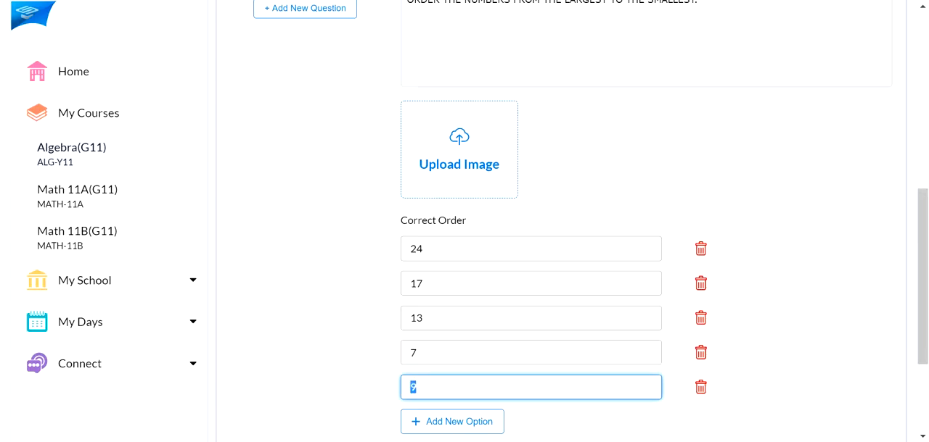
pyautogui.scroll(-2, 788, 313)
pyautogui.write('4')
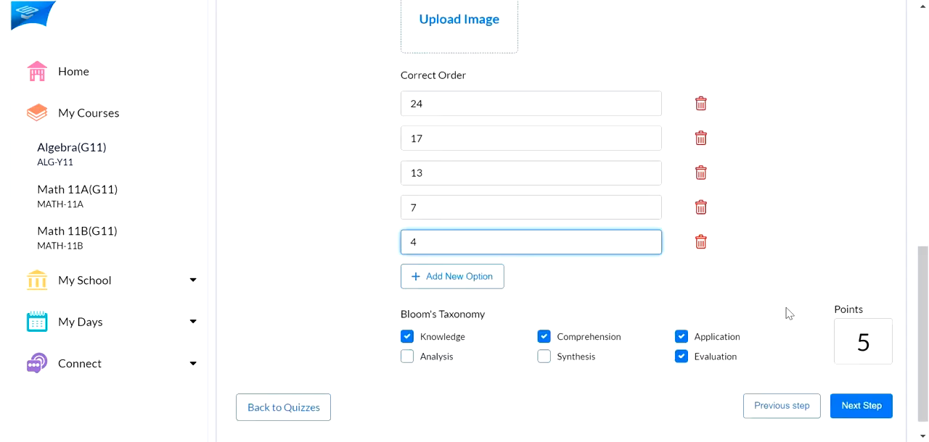
# Delete the cloned Question 6 from the quiz
pyautogui.scroll(5, 789, 313)
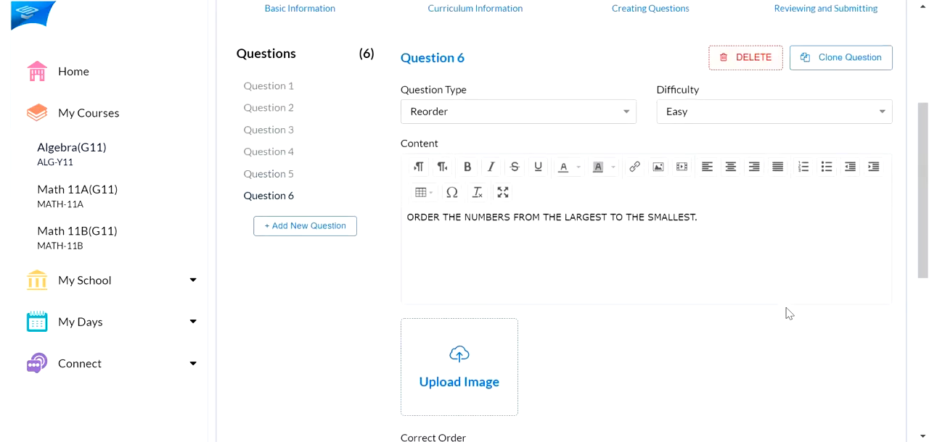
pyautogui.scroll(1, 788, 313)
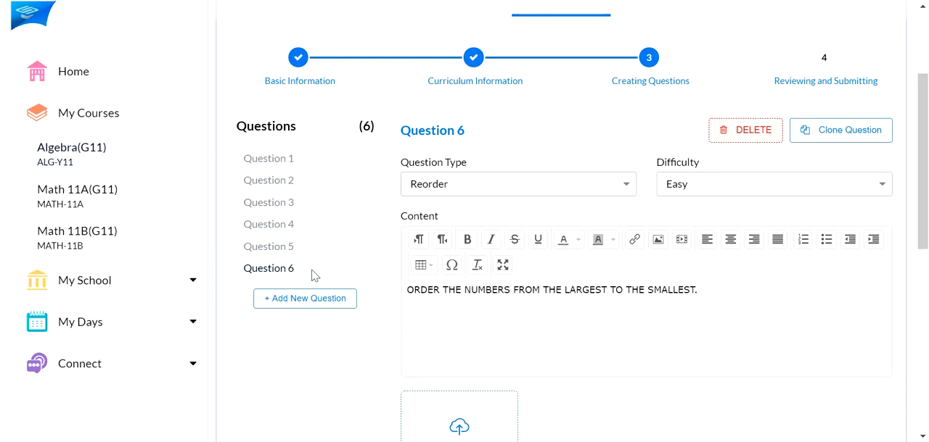
pyautogui.click(751, 142)
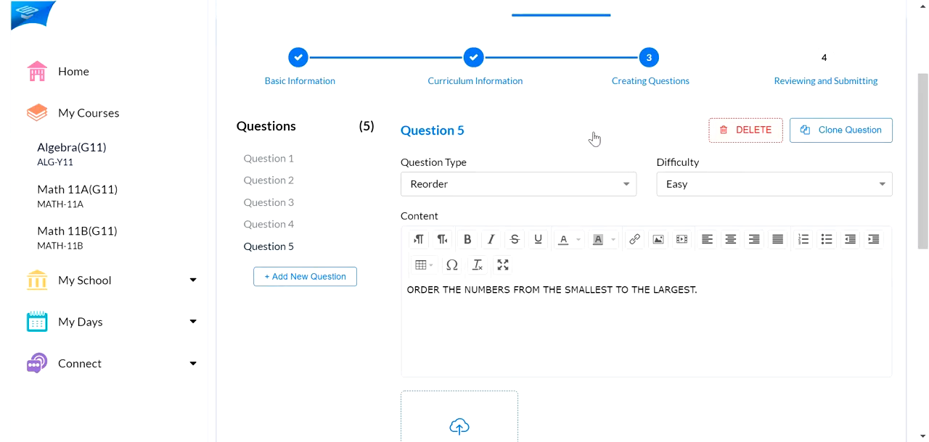
# Check Question 5's settings and advance the quiz to the Reviewing and Submitting stage
pyautogui.scroll(-2, 321, 141)
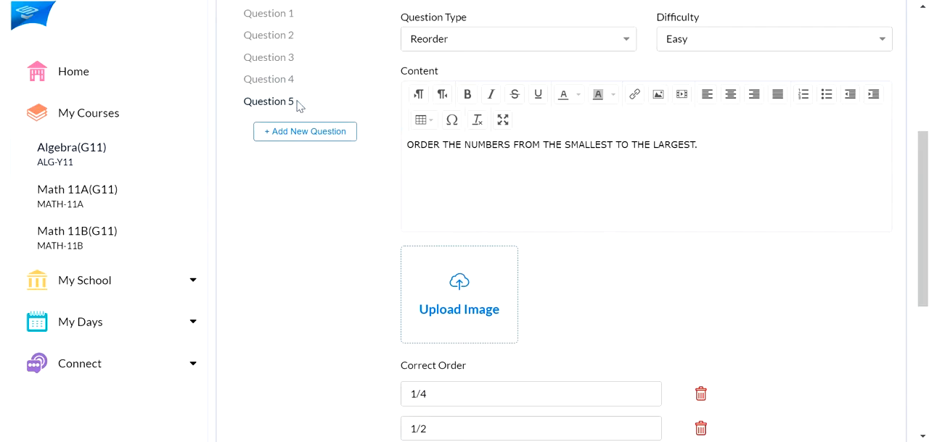
pyautogui.scroll(-4, 595, 253)
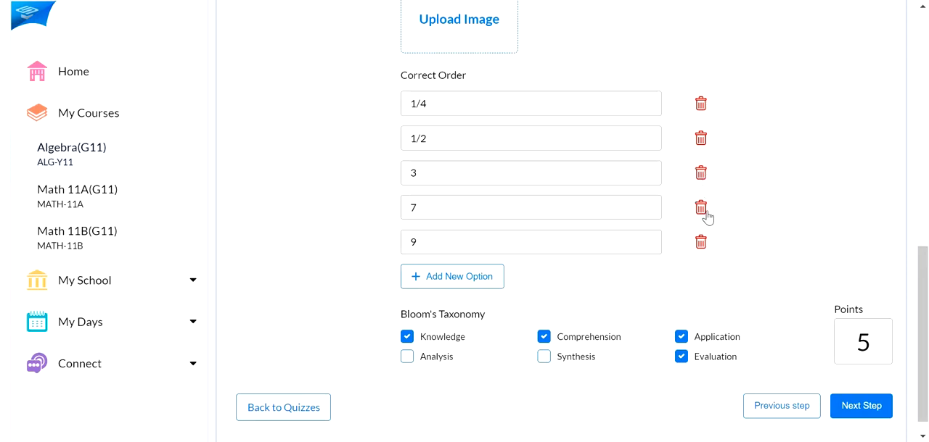
pyautogui.scroll(6, 708, 216)
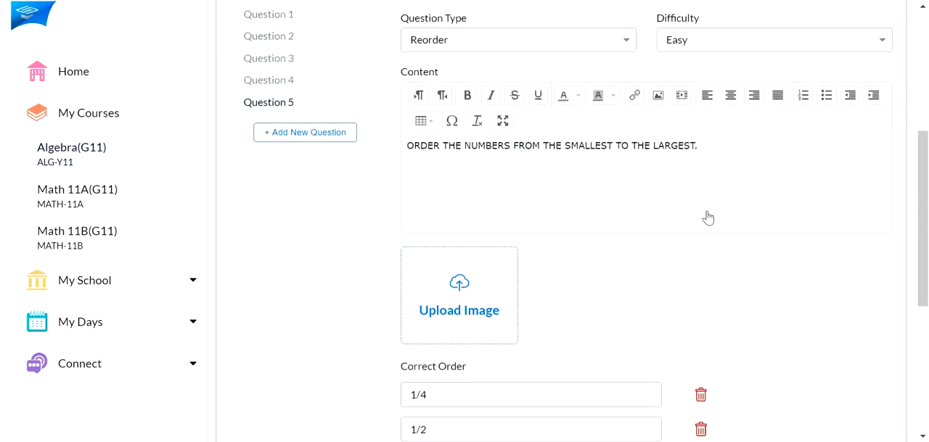
pyautogui.scroll(-5, 708, 216)
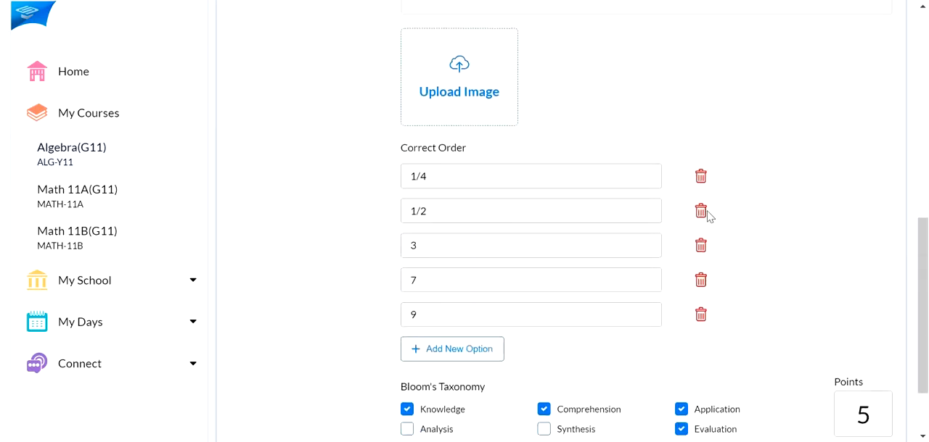
pyautogui.scroll(-2, 761, 227)
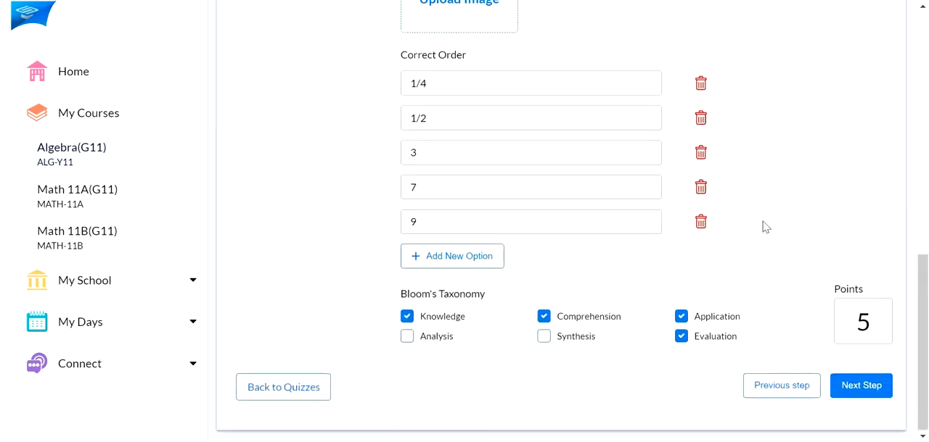
pyautogui.click(865, 388)
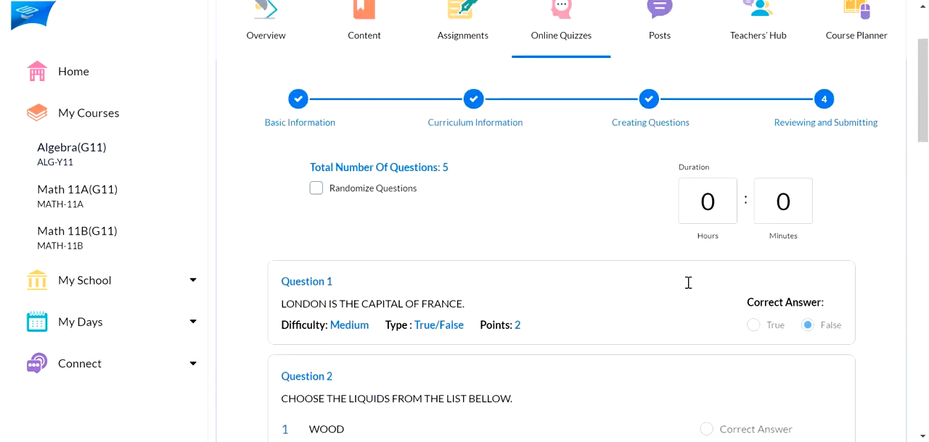
# Set the quiz duration to 10 minutes
pyautogui.scroll(-1, 623, 268)
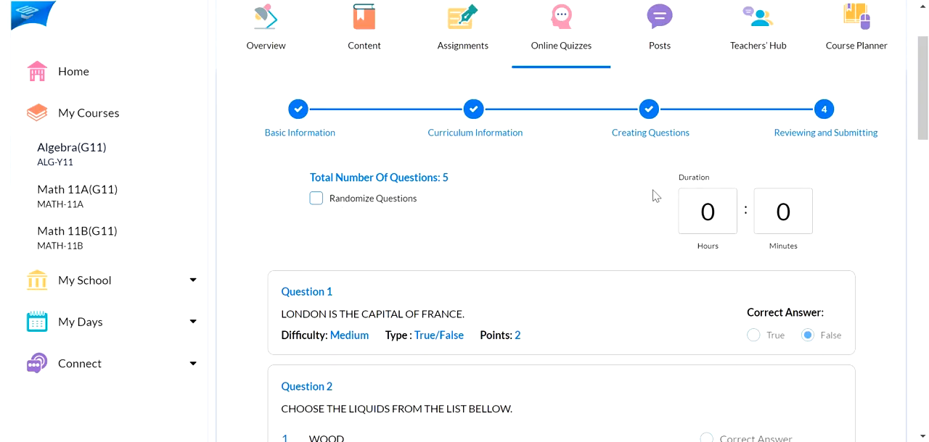
pyautogui.click(782, 213)
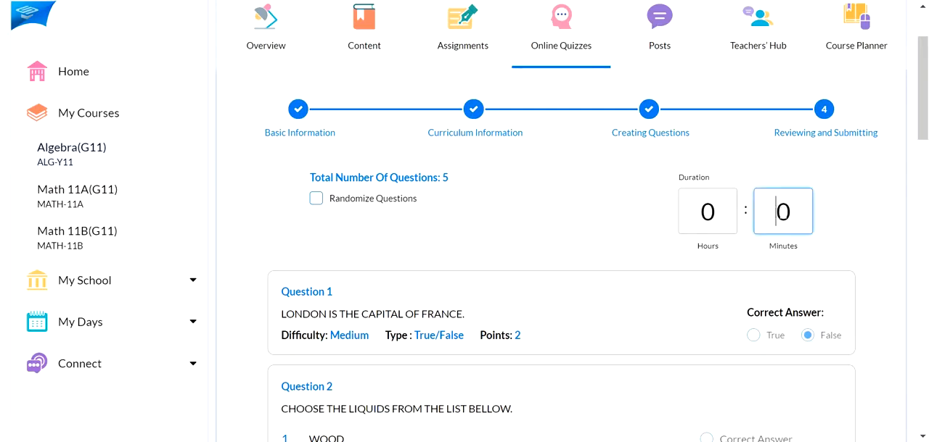
pyautogui.write('1')
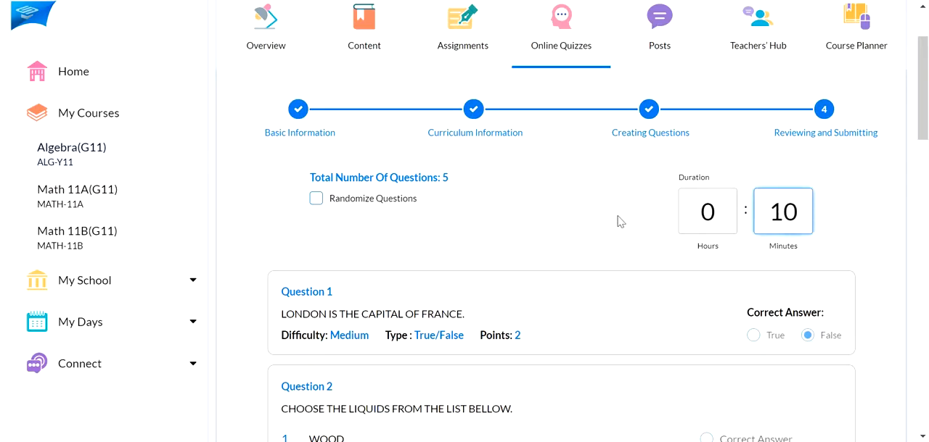
pyautogui.click(593, 221)
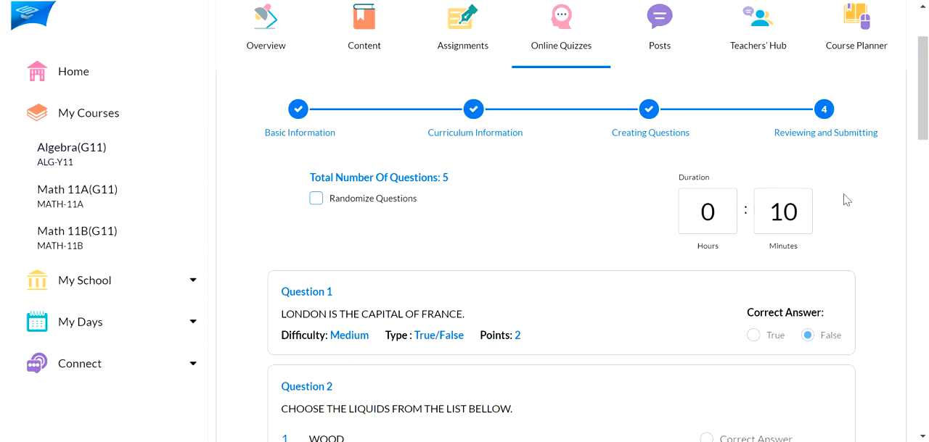
# Review the quiz's questions and correct answers, and create the quiz
pyautogui.scroll(-2, 582, 205)
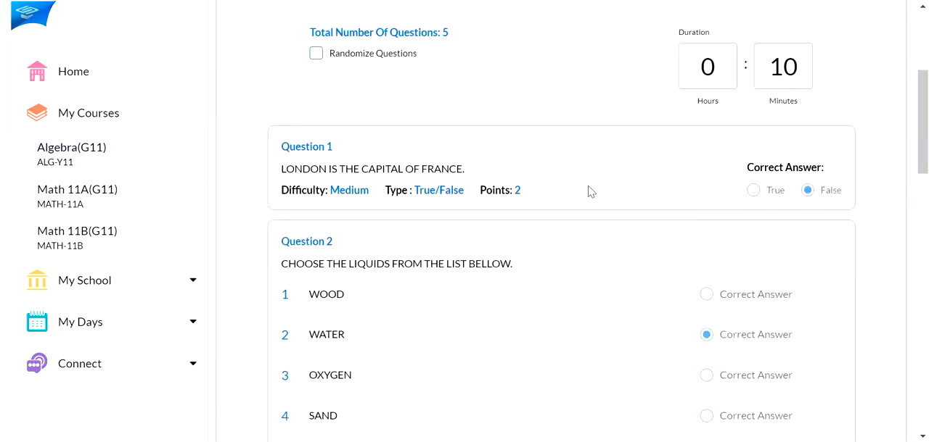
pyautogui.scroll(-1, 709, 163)
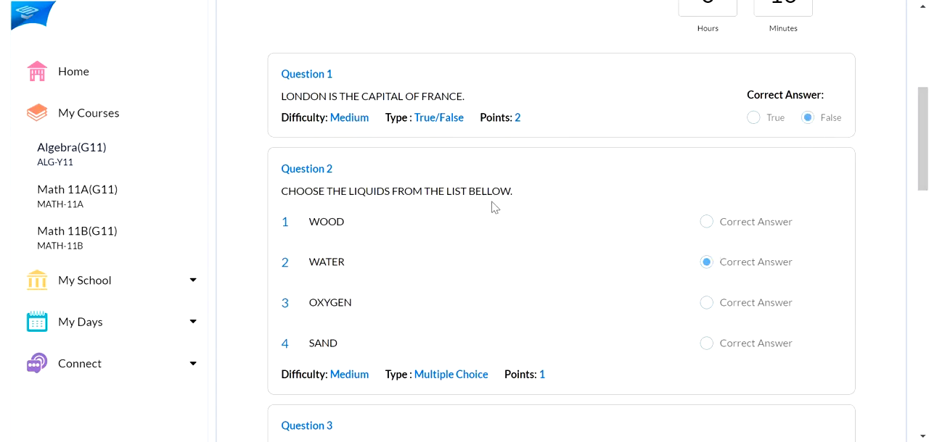
pyautogui.scroll(-4, 501, 208)
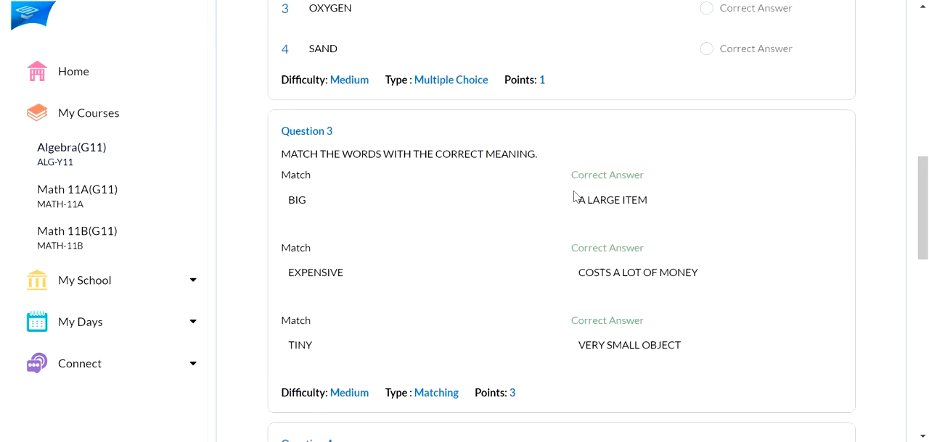
pyautogui.scroll(-6, 574, 196)
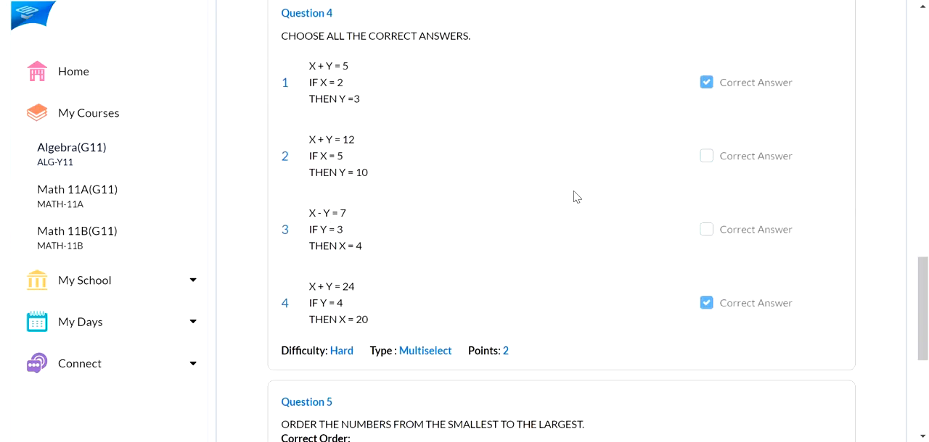
pyautogui.scroll(-4, 573, 196)
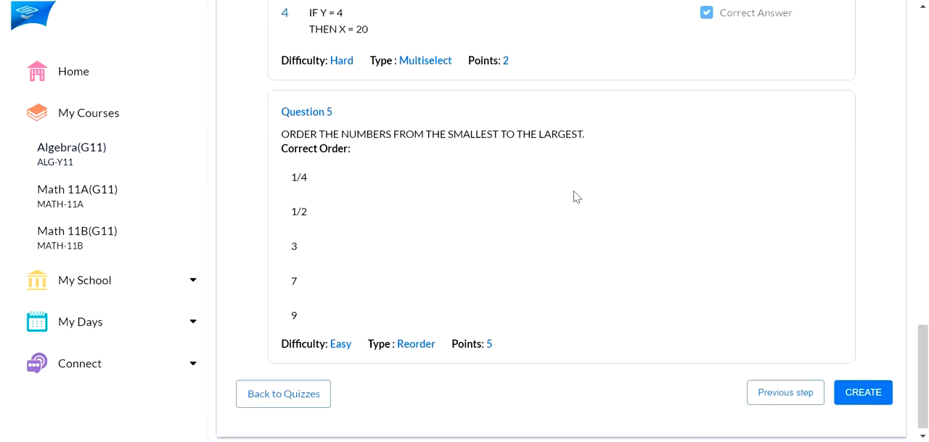
pyautogui.scroll(-1, 573, 196)
pyautogui.scroll(7, 650, 215)
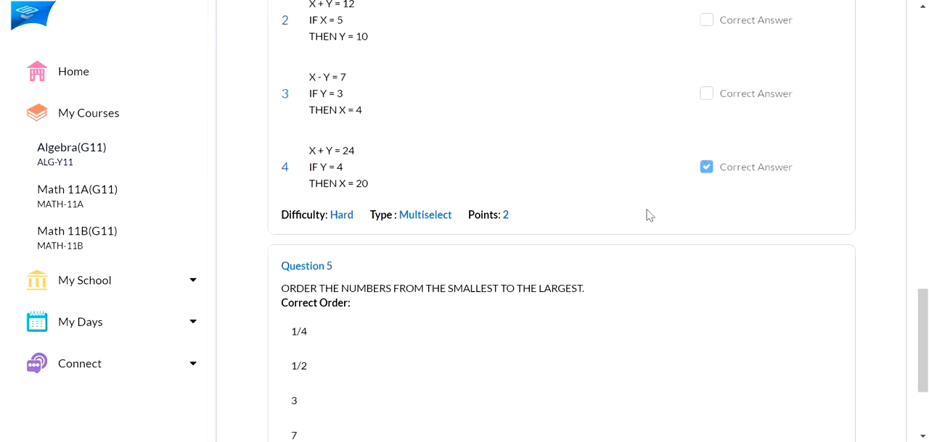
pyautogui.scroll(-7, 649, 216)
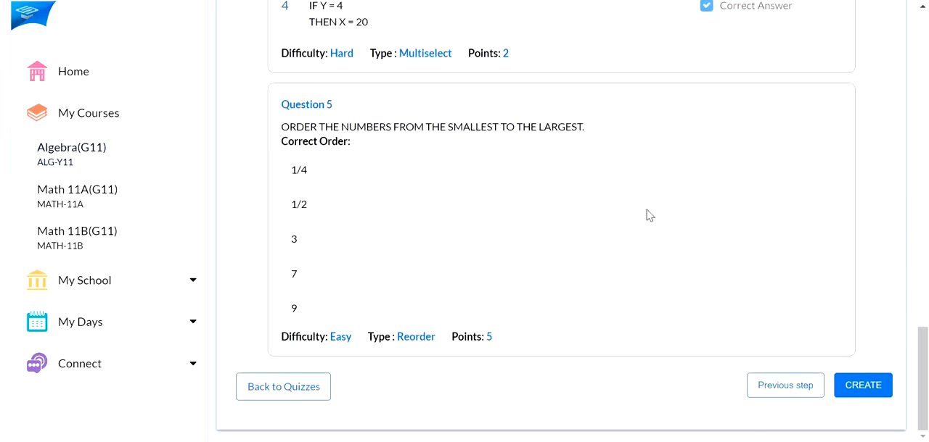
pyautogui.click(867, 392)
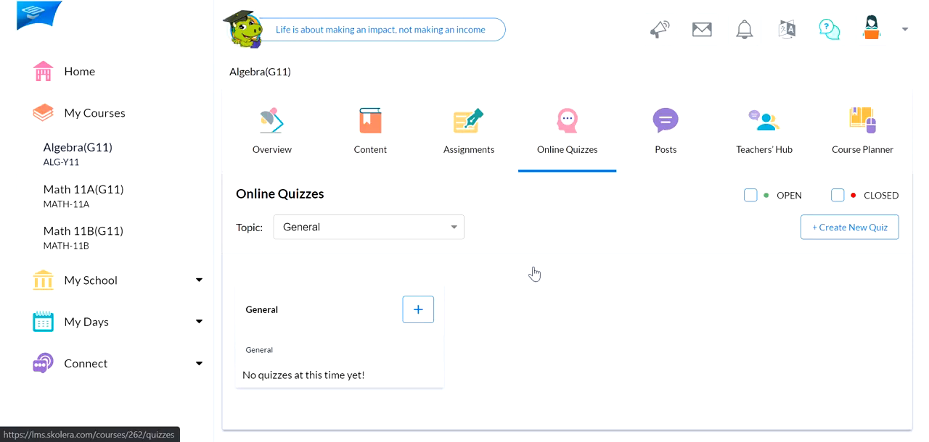
# Show the quizzes for the Algebraic Expressions topic and open QUIZ 1's details
pyautogui.click(429, 232)
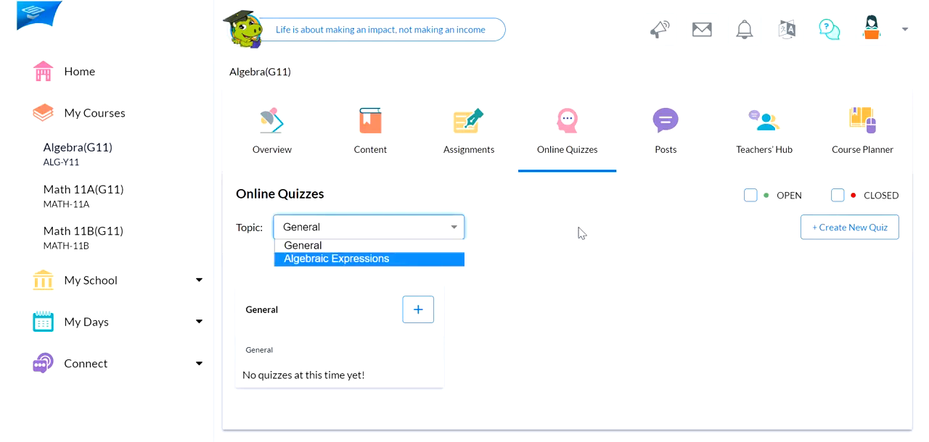
pyautogui.scroll(-1, 581, 234)
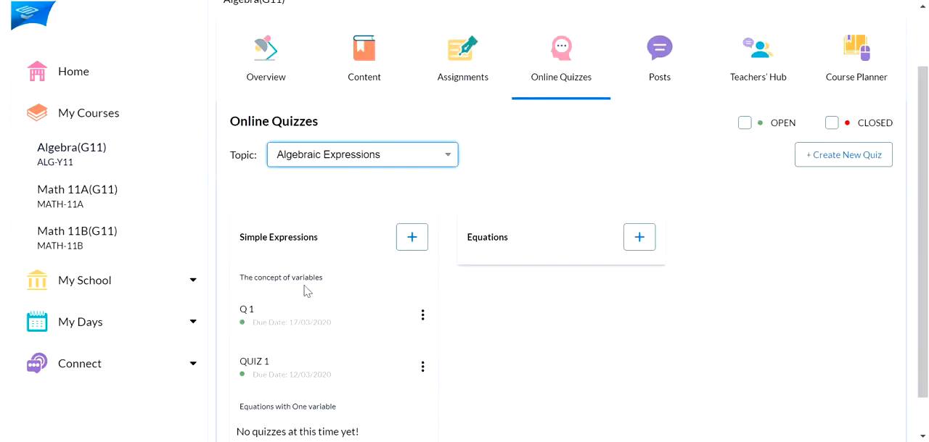
pyautogui.scroll(-1, 311, 283)
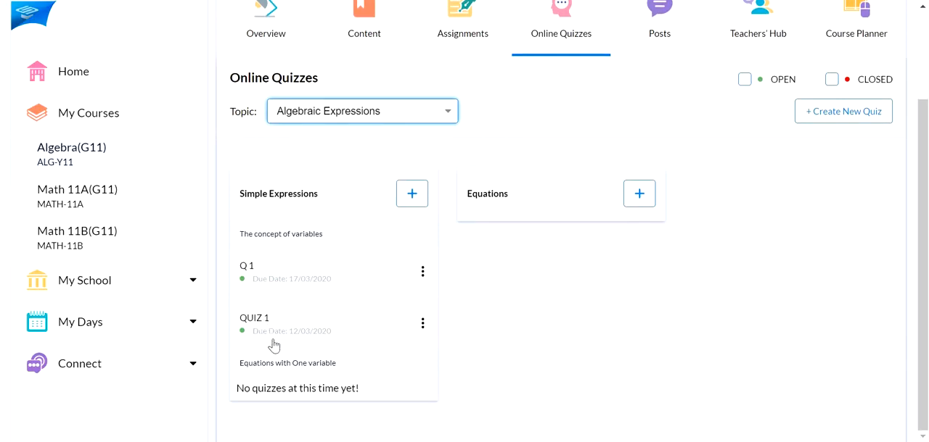
pyautogui.click(261, 321)
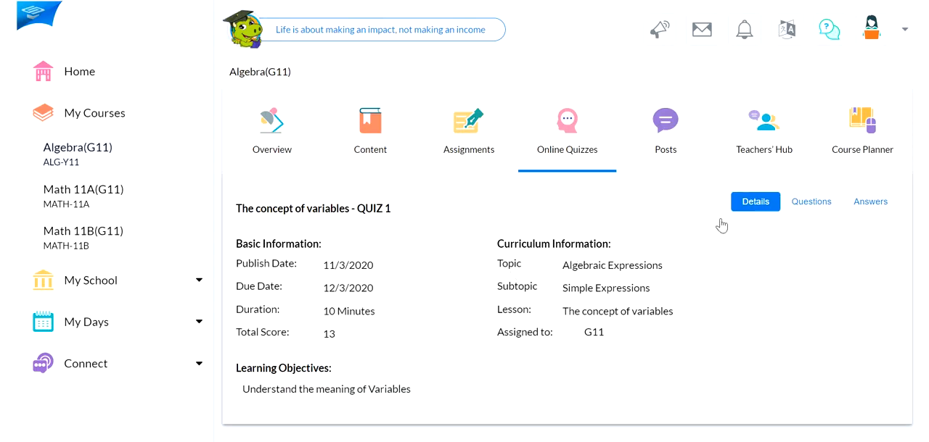
# Examine QUIZ 1's questions from Question 1 through Question 5
pyautogui.click(803, 208)
pyautogui.scroll(-3, 534, 259)
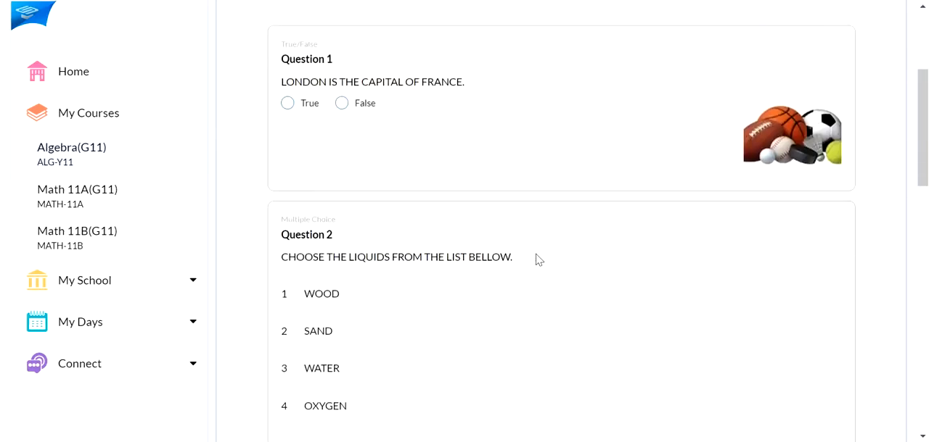
pyautogui.scroll(-3, 538, 260)
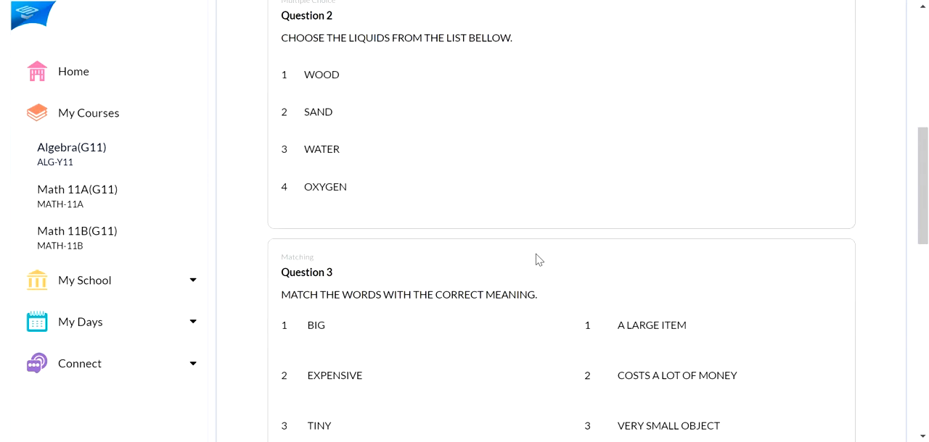
pyautogui.scroll(-3, 538, 260)
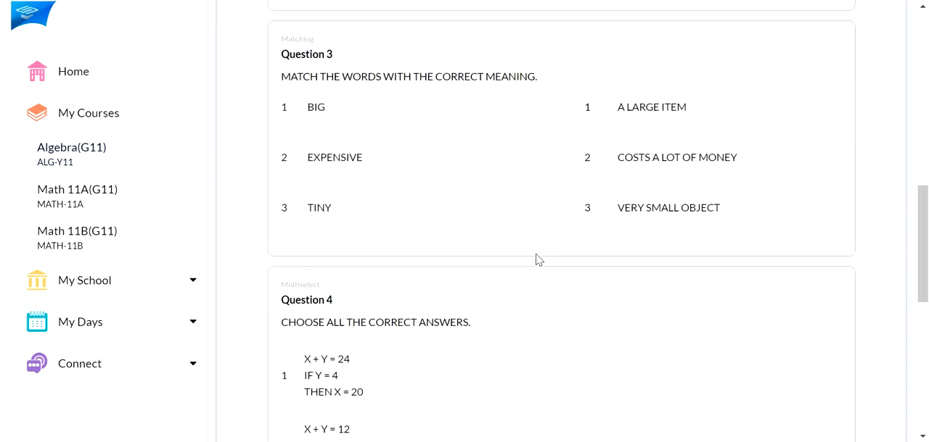
pyautogui.scroll(-3, 538, 260)
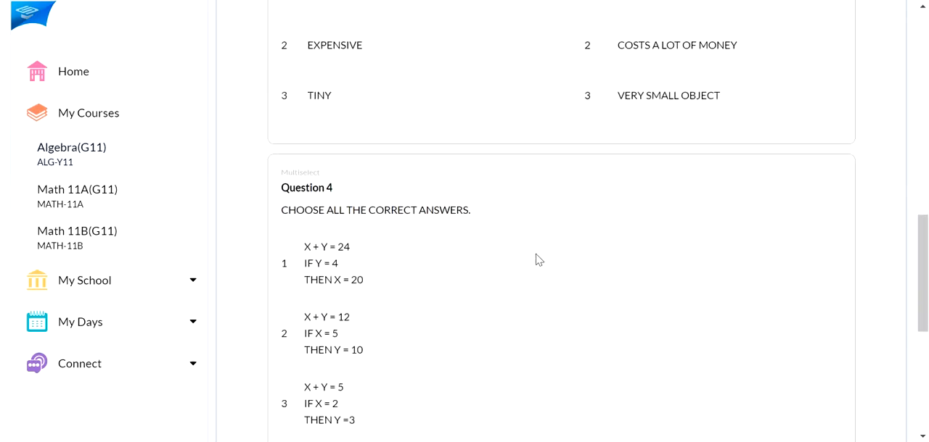
pyautogui.scroll(-4, 538, 259)
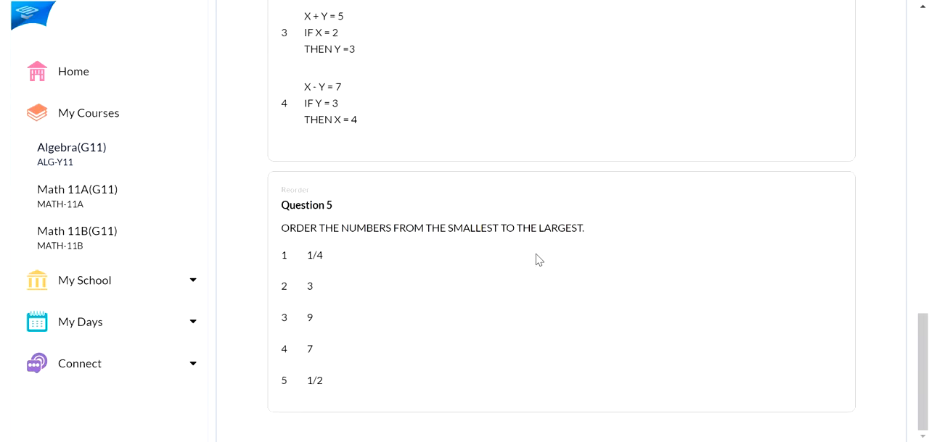
pyautogui.scroll(15, 538, 259)
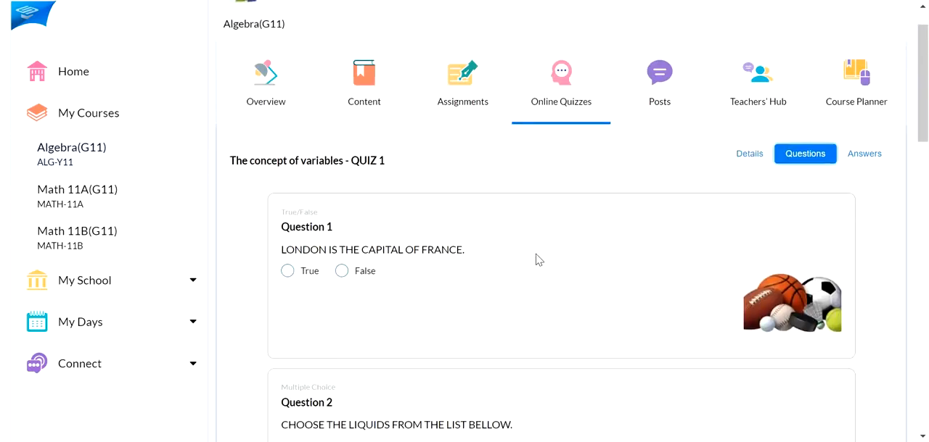
# Examine QUIZ 1's answers for all of its questions
pyautogui.click(863, 154)
pyautogui.scroll(-2, 492, 253)
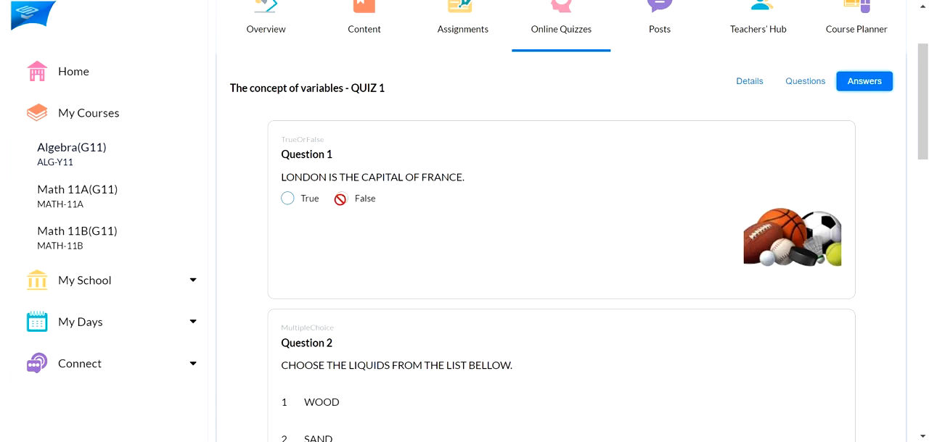
pyautogui.scroll(-5, 344, 223)
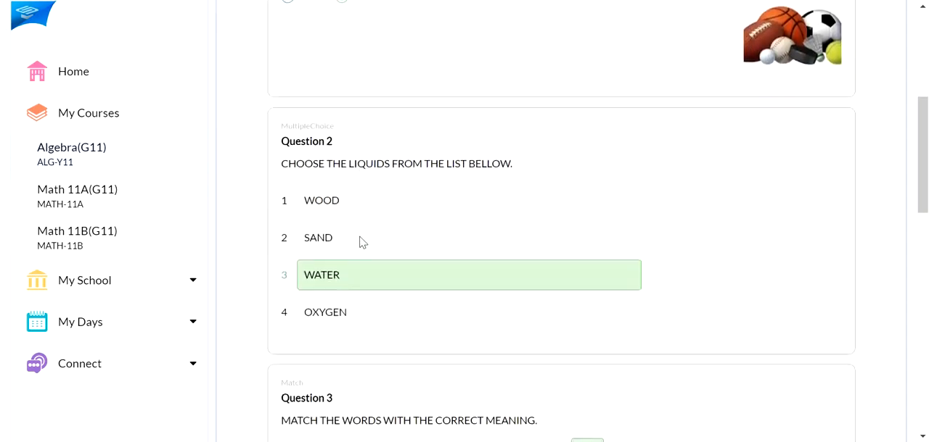
pyautogui.scroll(-3, 475, 274)
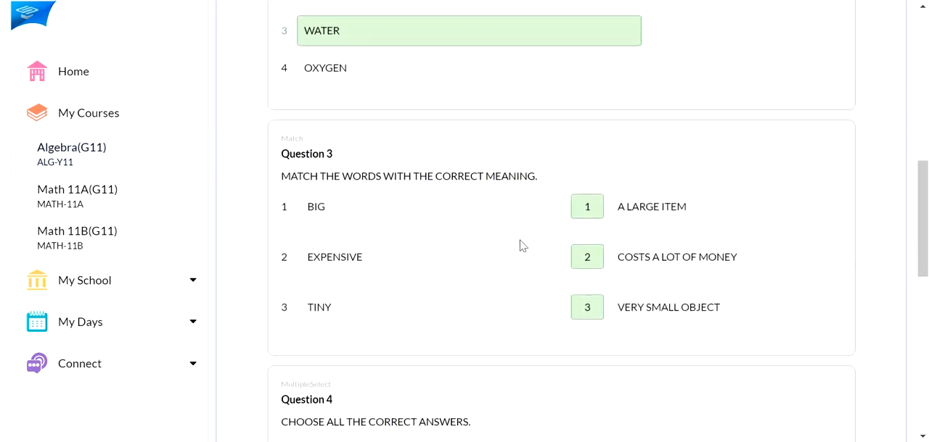
pyautogui.scroll(-5, 519, 245)
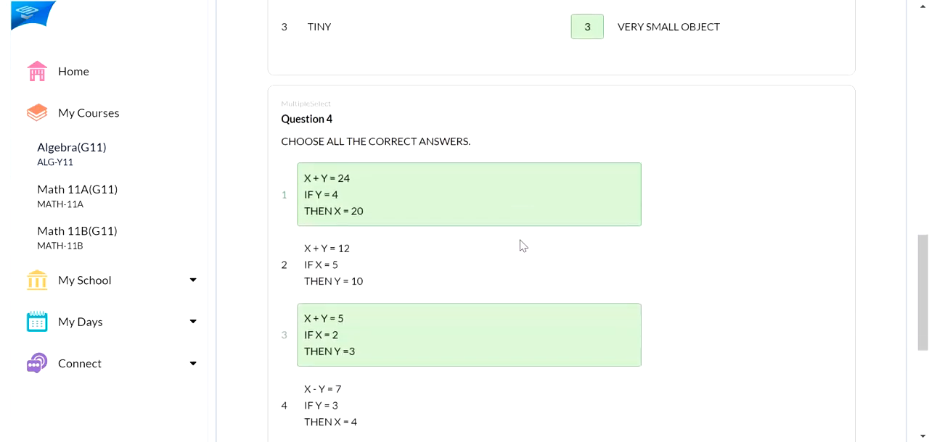
pyautogui.scroll(-1, 519, 245)
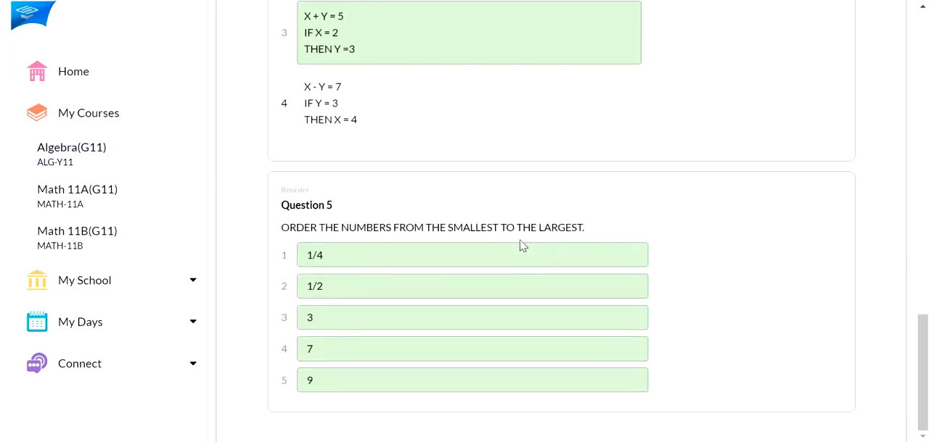
pyautogui.scroll(15, 519, 245)
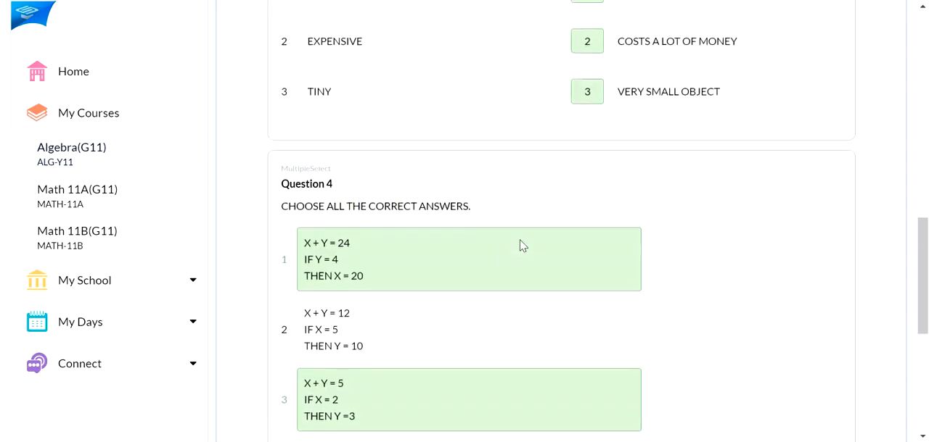
pyautogui.scroll(1, 520, 245)
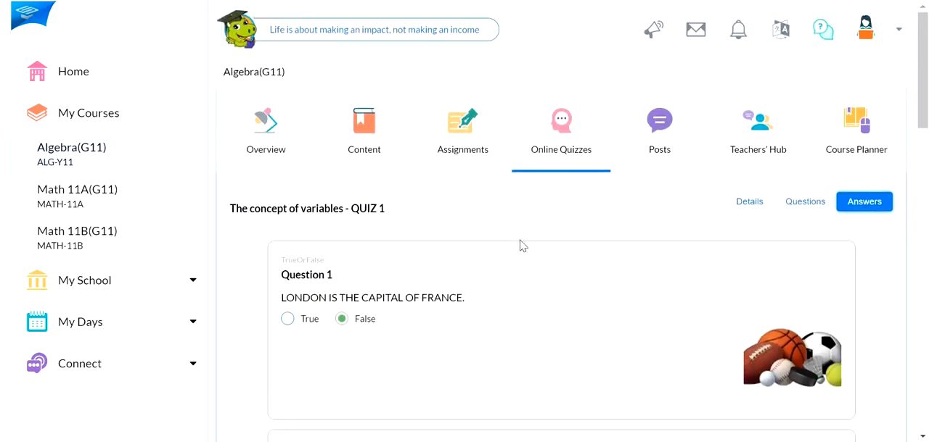
# Return to the course's online quizzes, show the Algebraic Expressions topic, and open the available actions for QUIZ 1
pyautogui.click(565, 136)
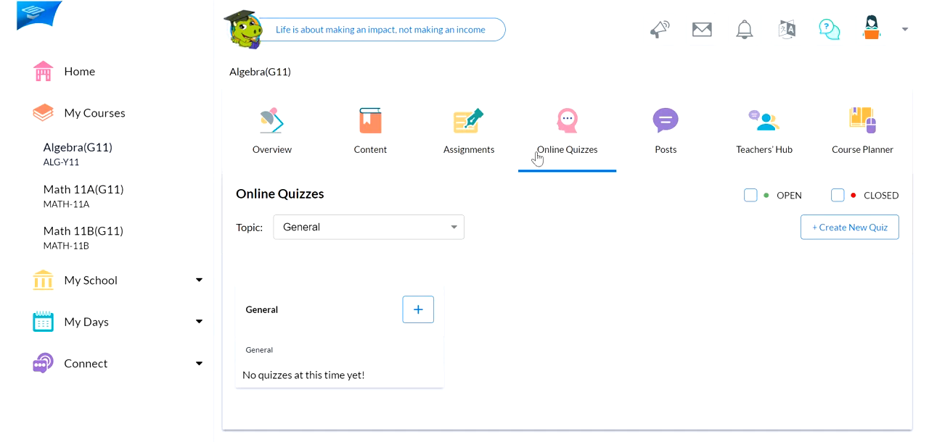
pyautogui.click(436, 230)
pyautogui.click(384, 259)
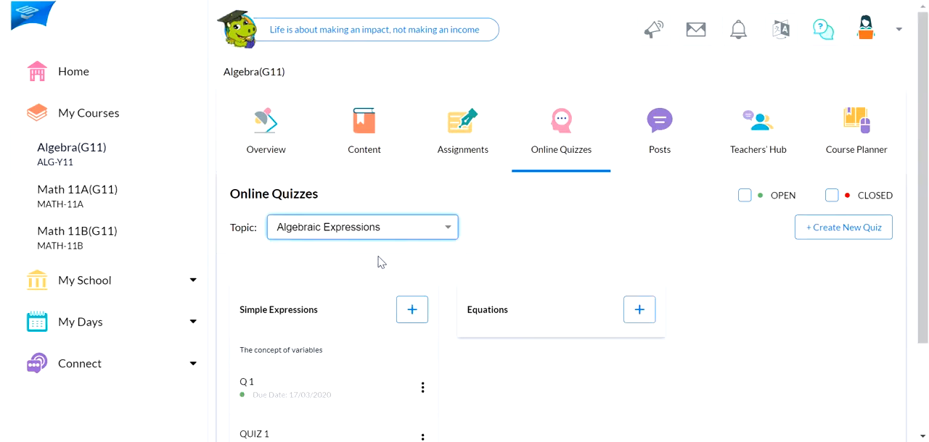
pyautogui.scroll(-2, 376, 261)
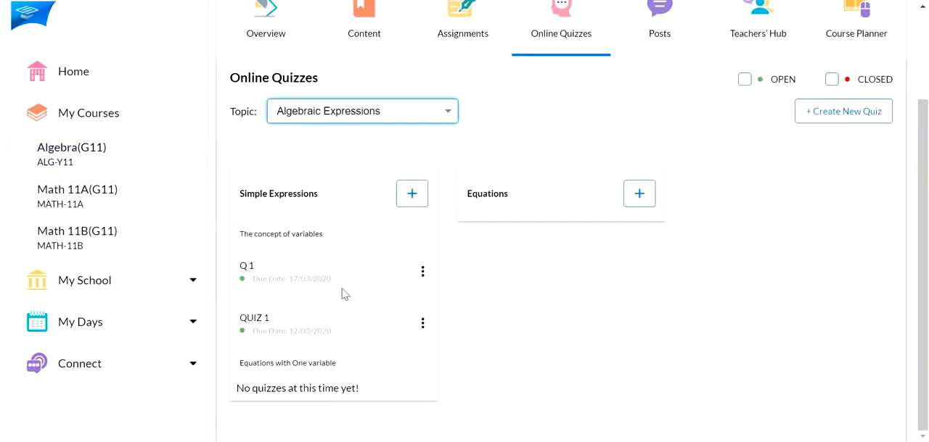
pyautogui.click(423, 325)
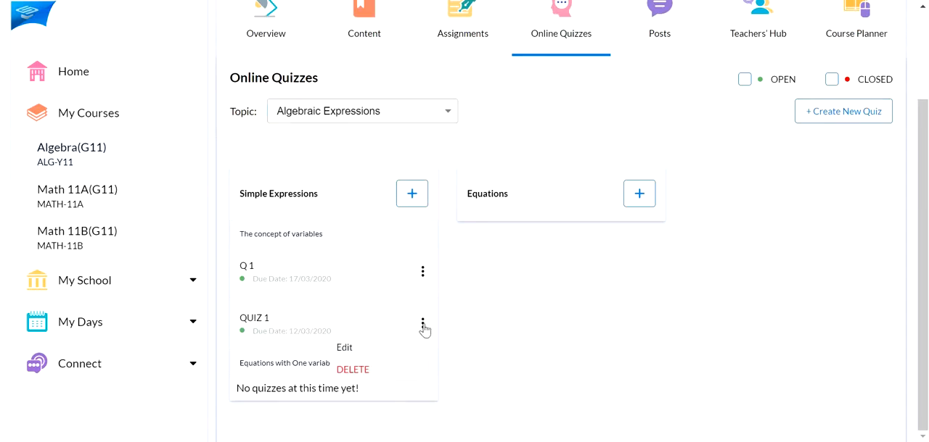